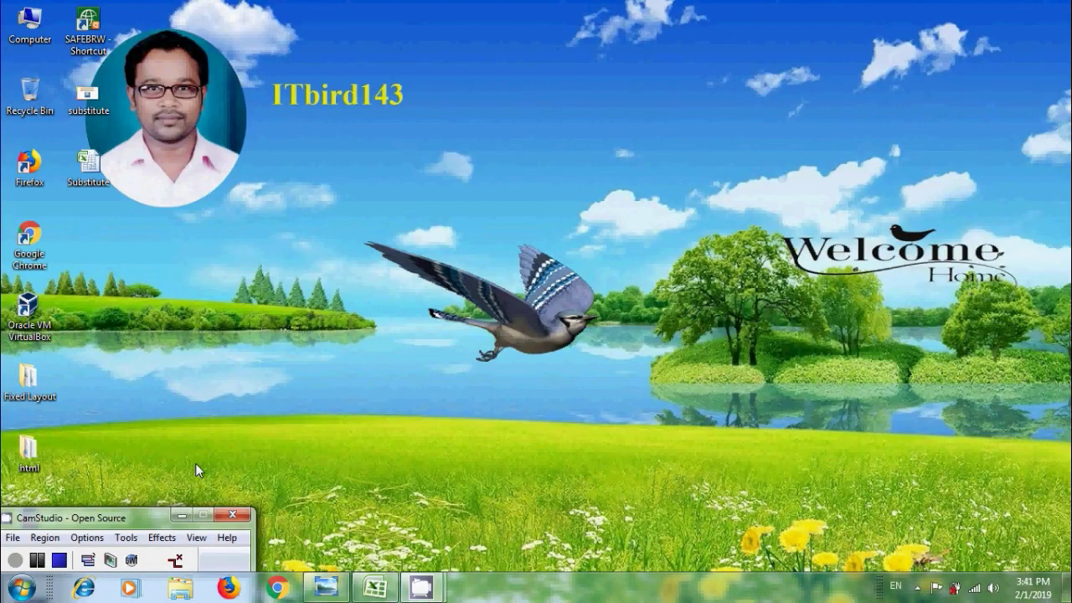
Step: Show the SUBSTITUTE Function title image, then bring the Substitute workbook to the front in Excel
left_click(326, 587)
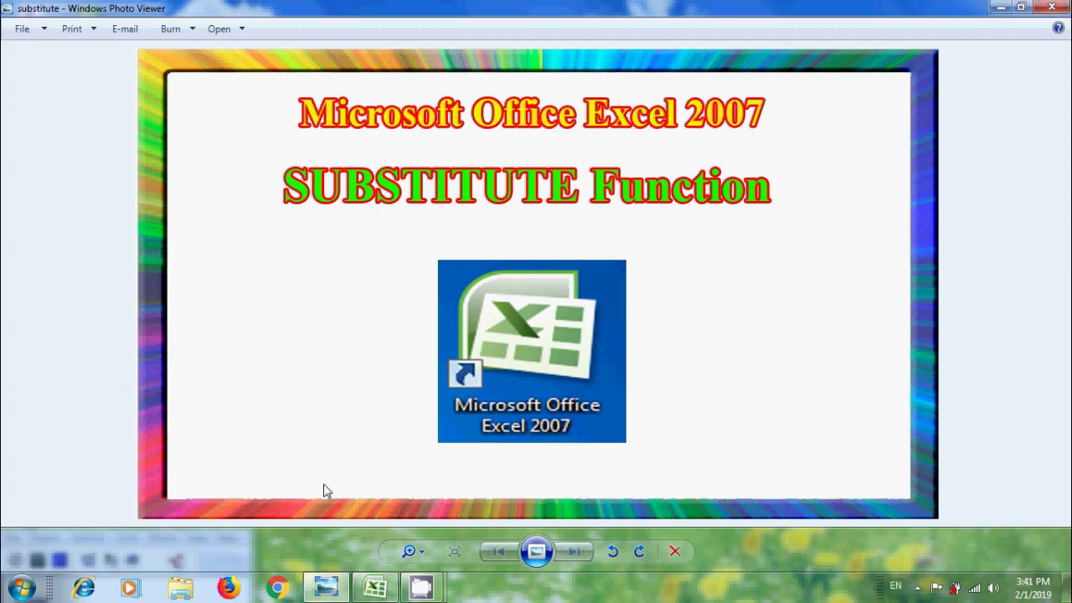
left_click(376, 588)
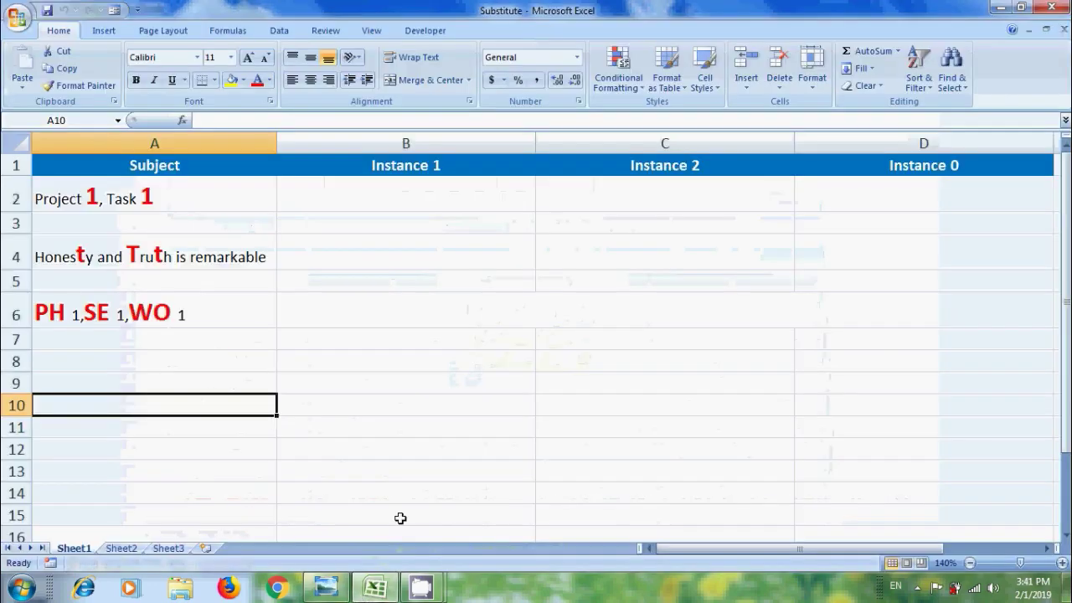
left_click(238, 200)
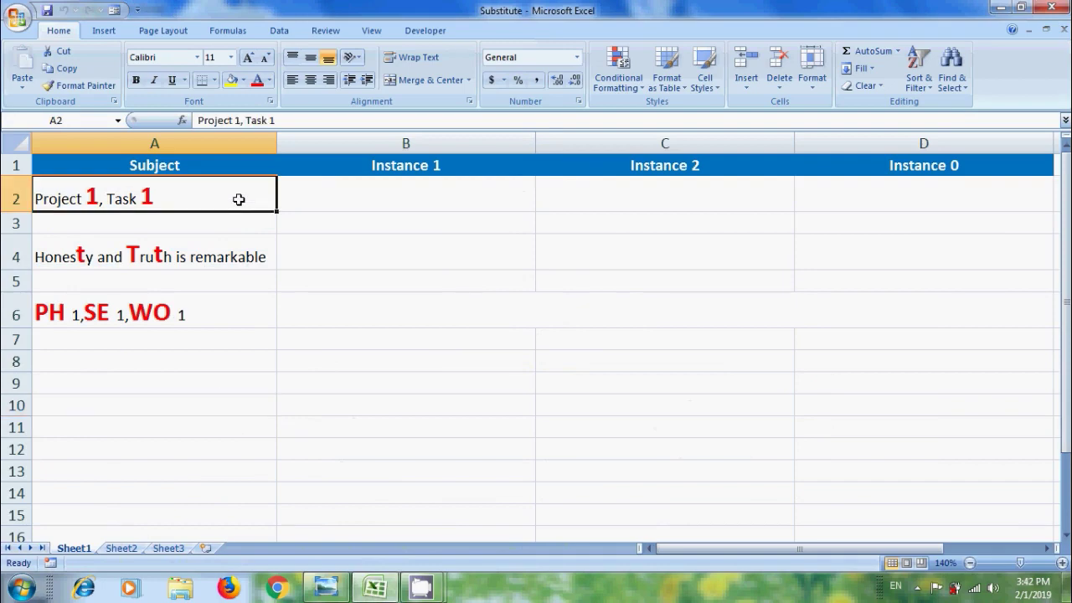
key("ctrl+f")
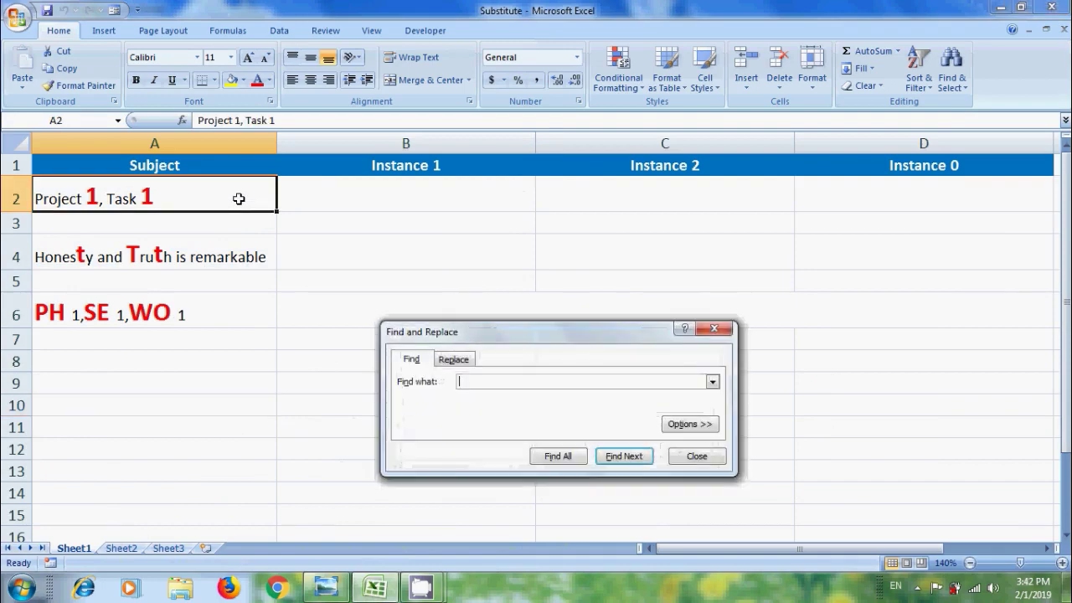
left_click(454, 358)
type("1")
left_click(476, 398)
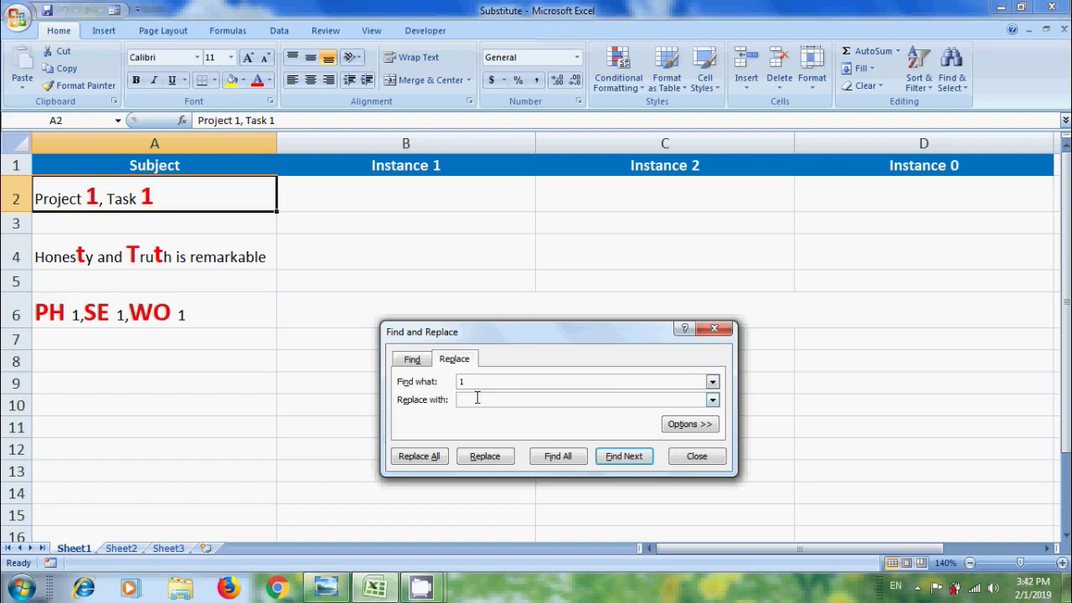
type("2")
left_click(439, 466)
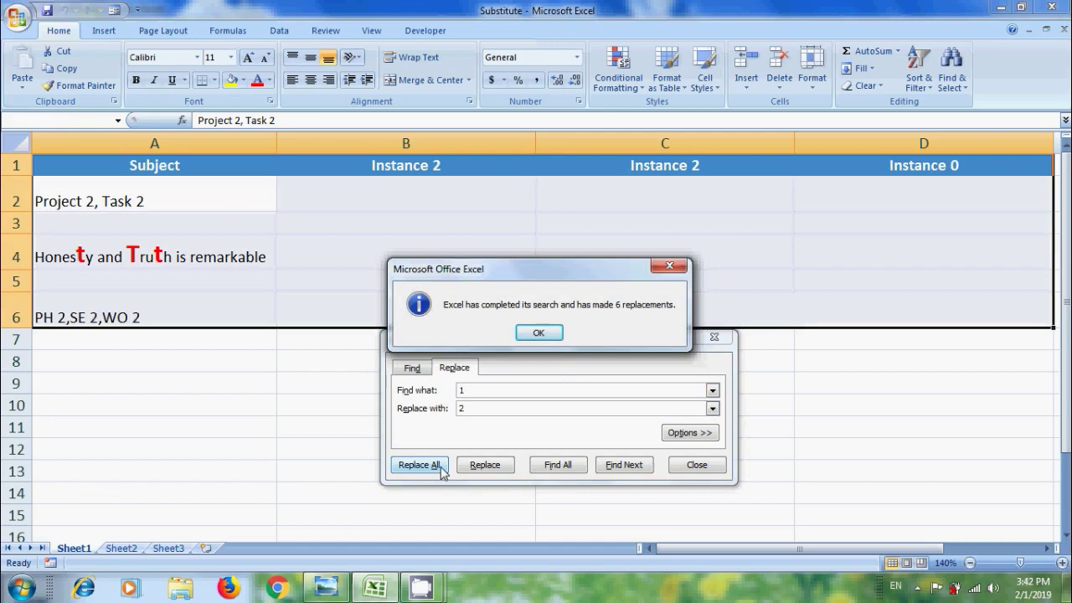
left_click(540, 332)
left_click(697, 465)
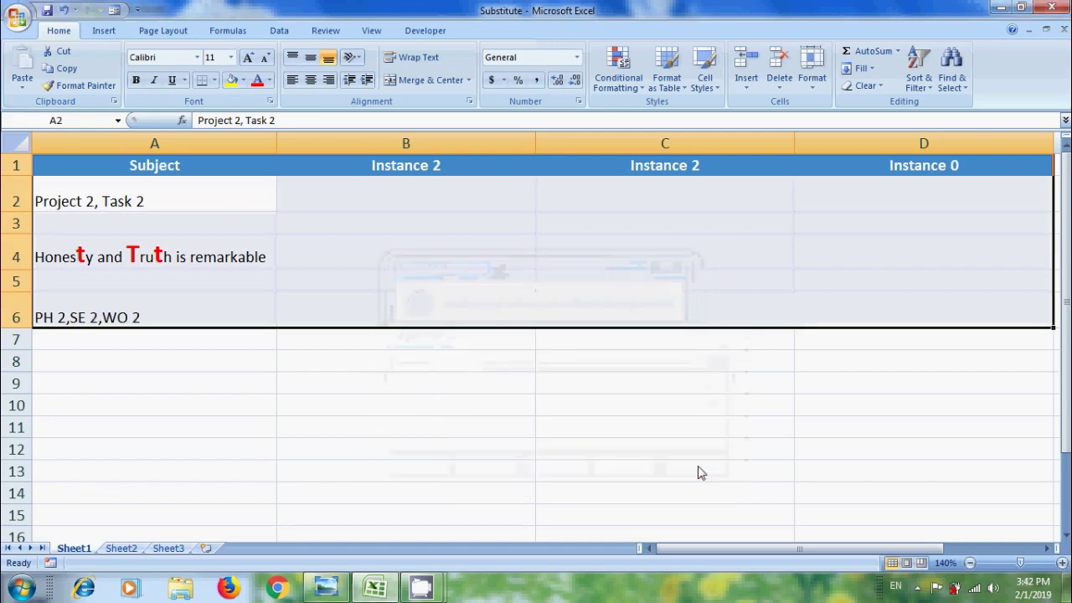
left_click(63, 11)
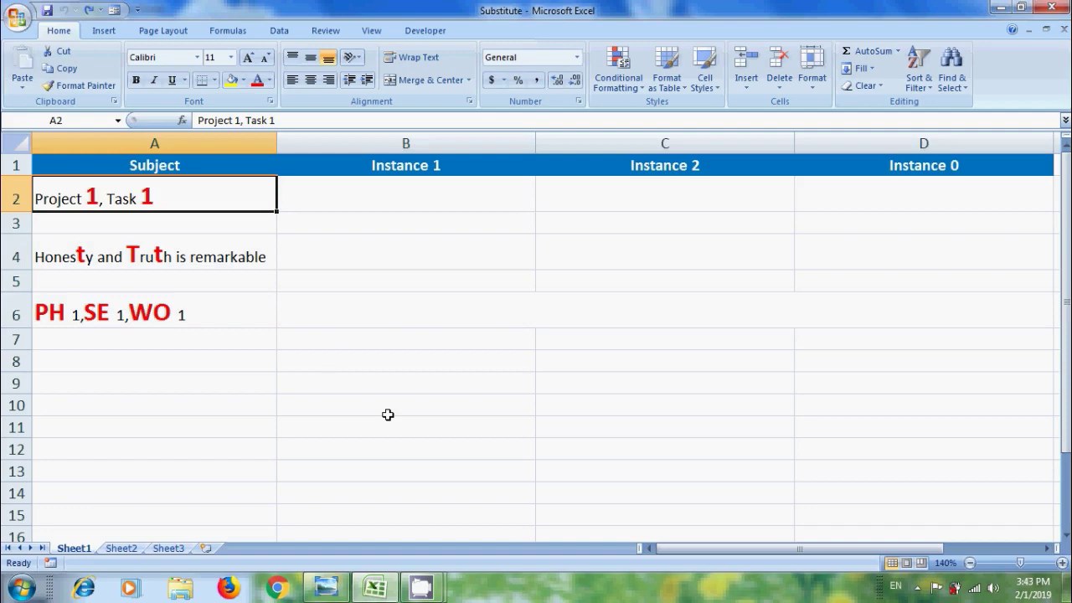
Step: Enter =SUBSTITUTE(A2,"1","2",1) in B2 so only the first 1 becomes 2
left_click(385, 195)
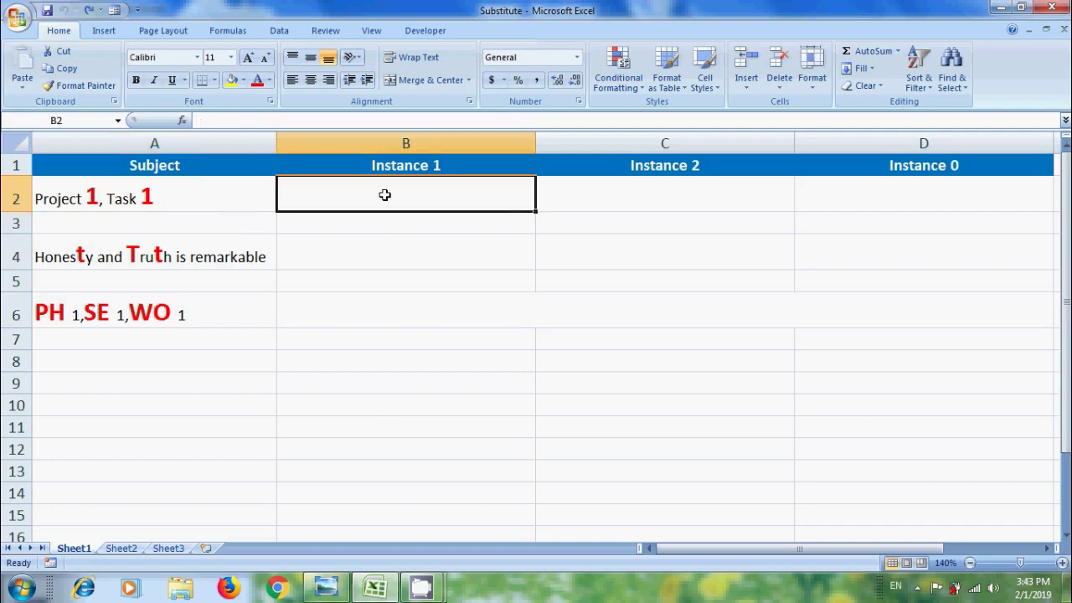
type("=subst")
key("Tab")
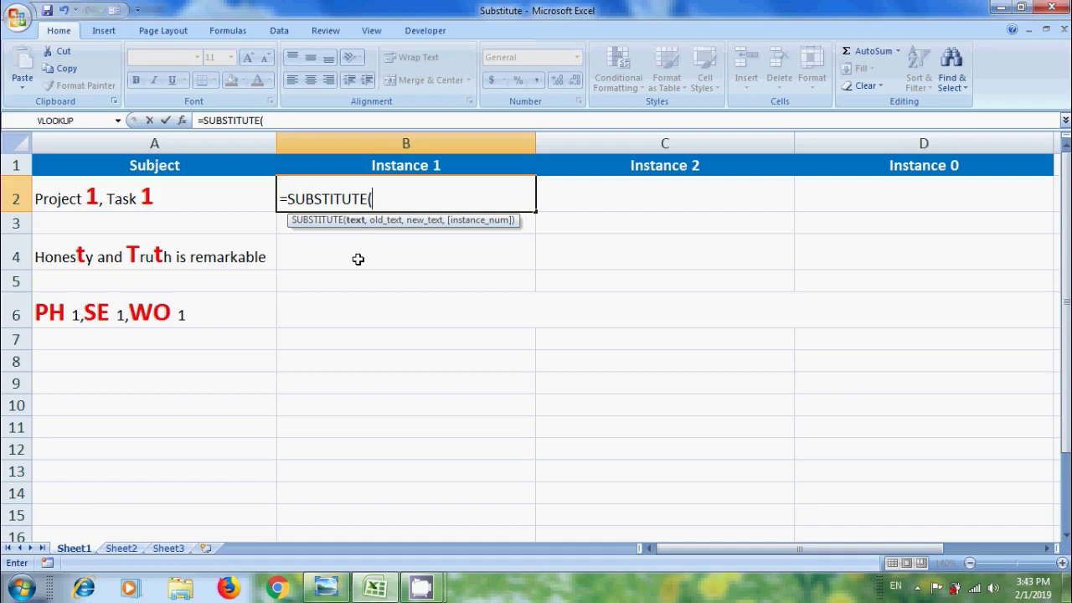
left_click(159, 201)
type(",")
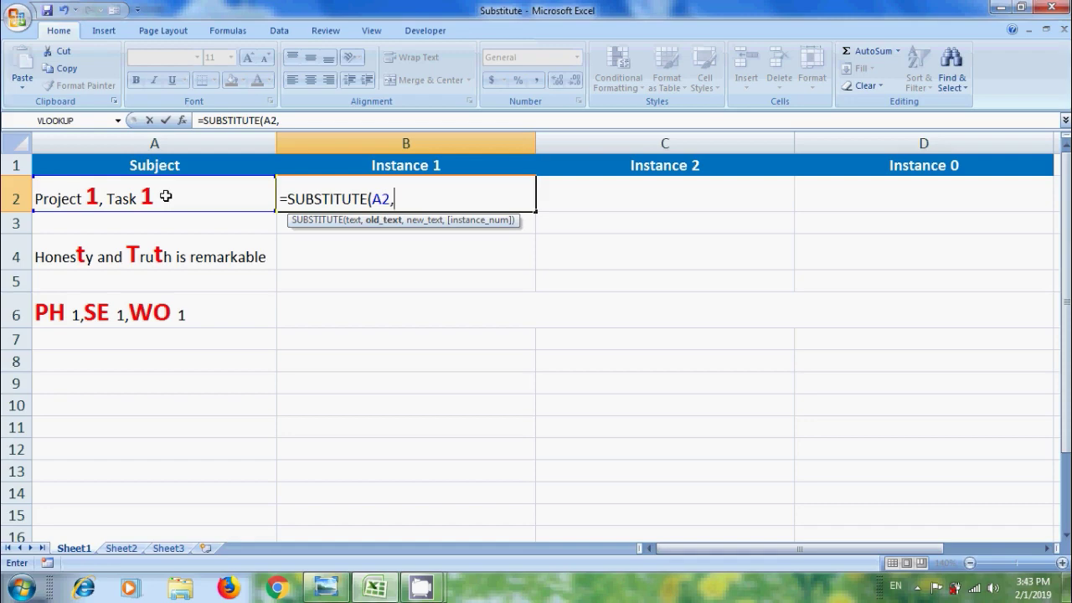
type("\"1\"")
type(",")
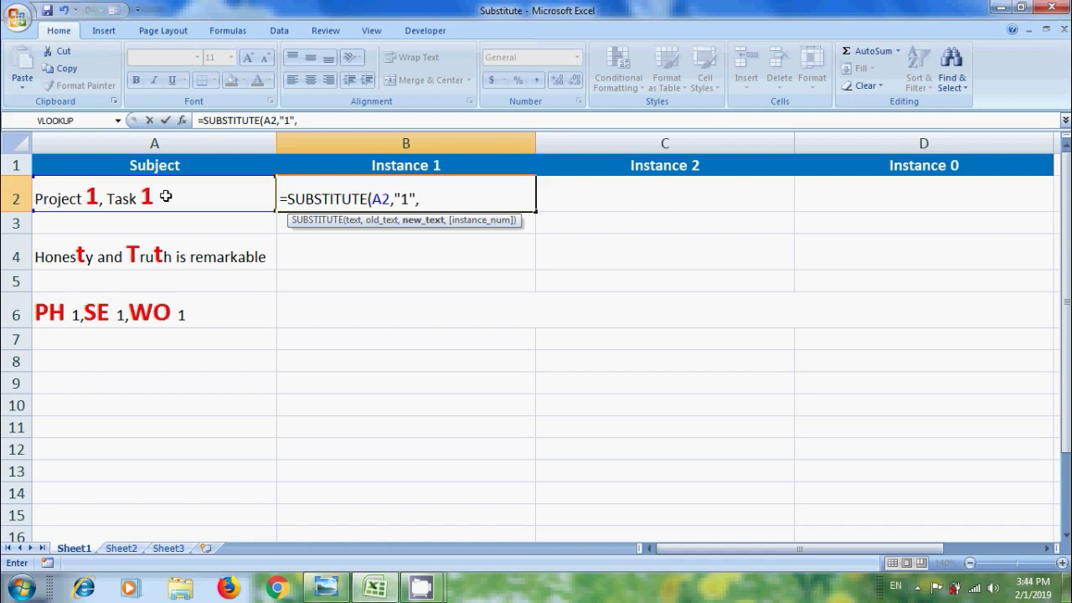
type("\"")
type("2\"")
type(",1)")
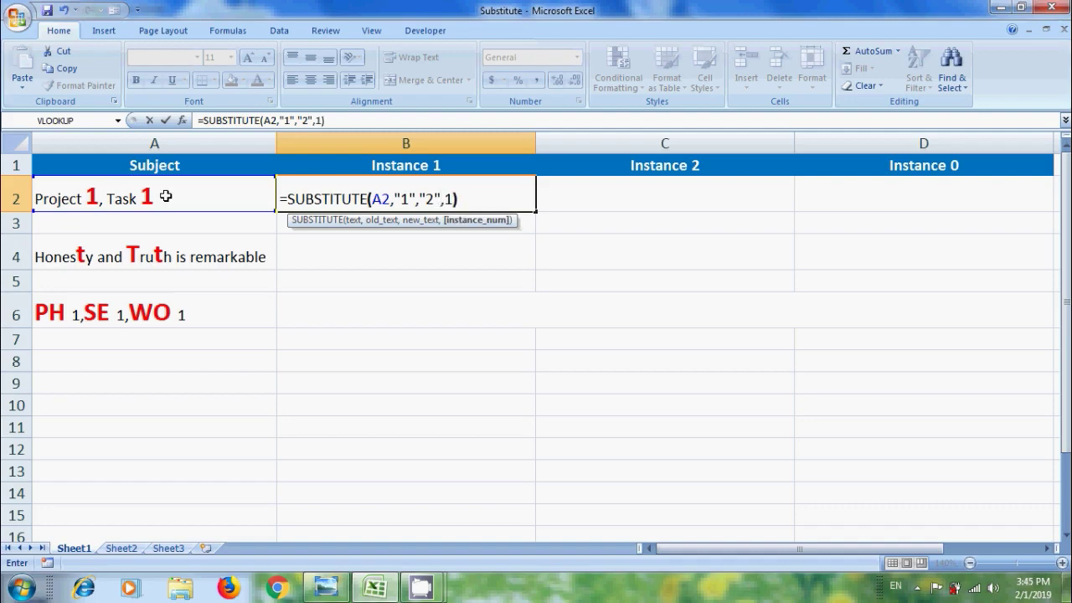
key("Return")
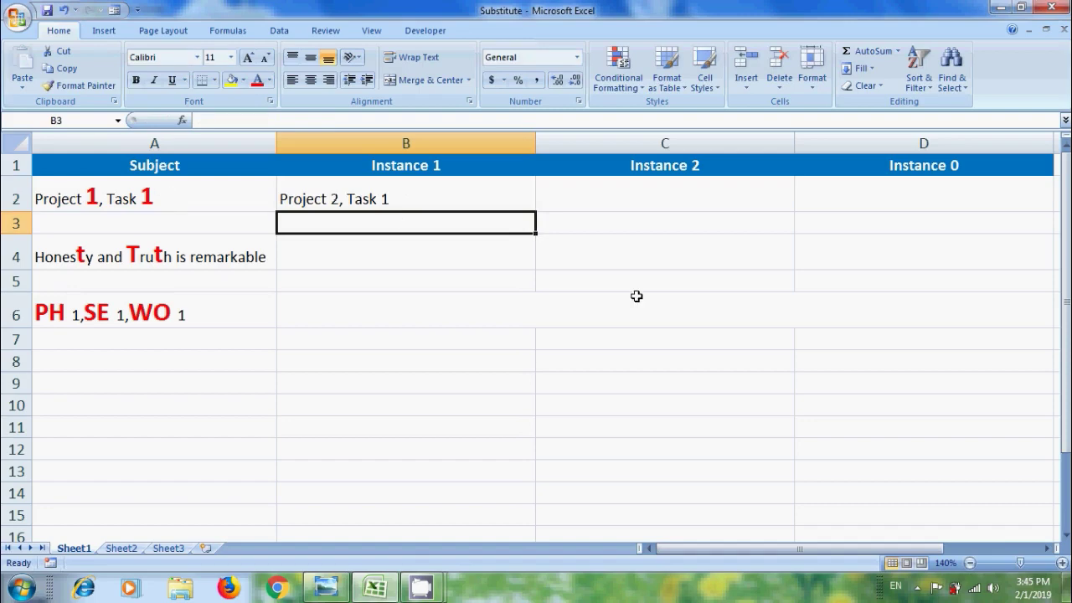
Step: Enter =SUBSTITUTE(A2,"1","2",2) in C2 so only the second 1 becomes 2
left_click(644, 191)
type("=")
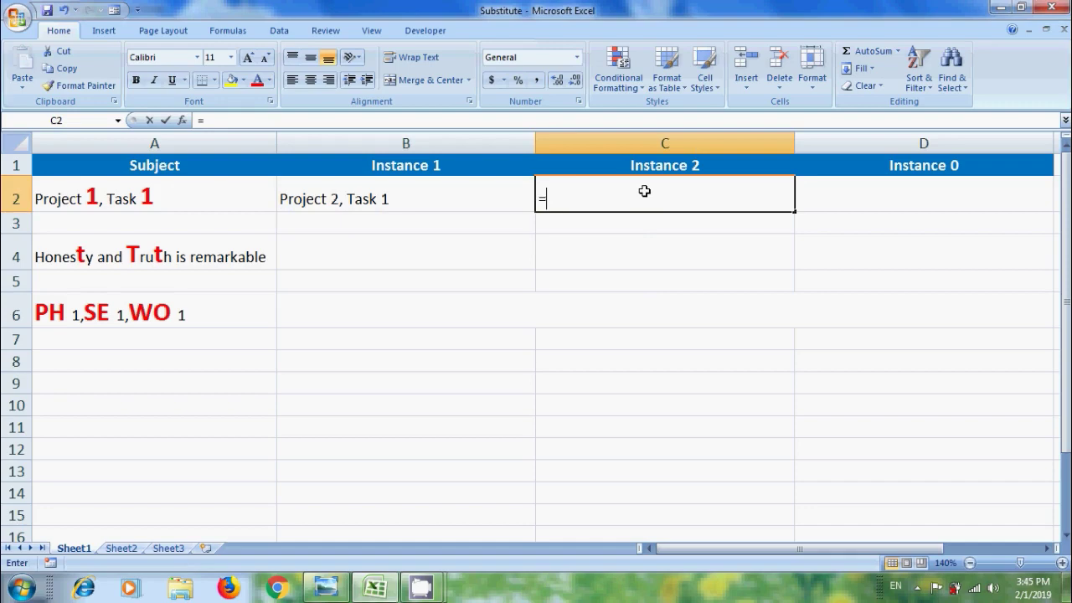
type("sub")
double_click(609, 219)
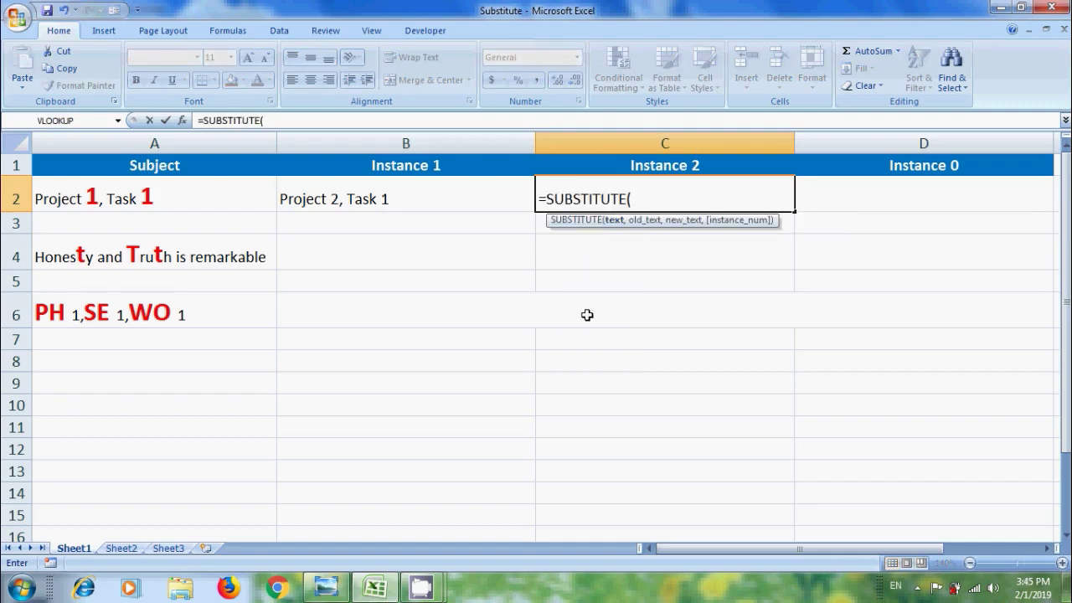
left_click(133, 198)
type(",")
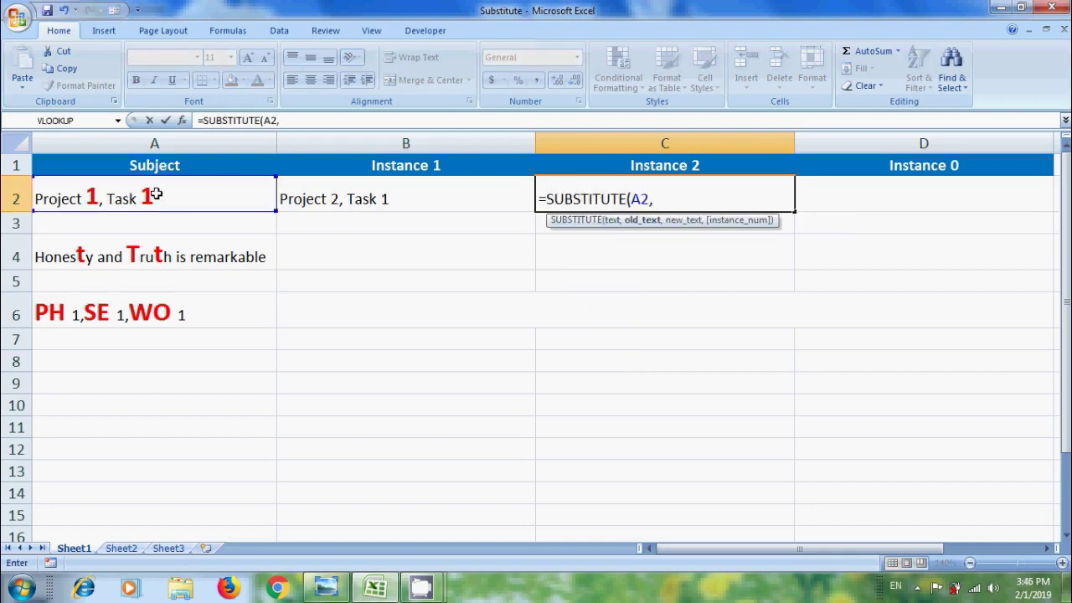
type("\"1")
type("\",\"2")
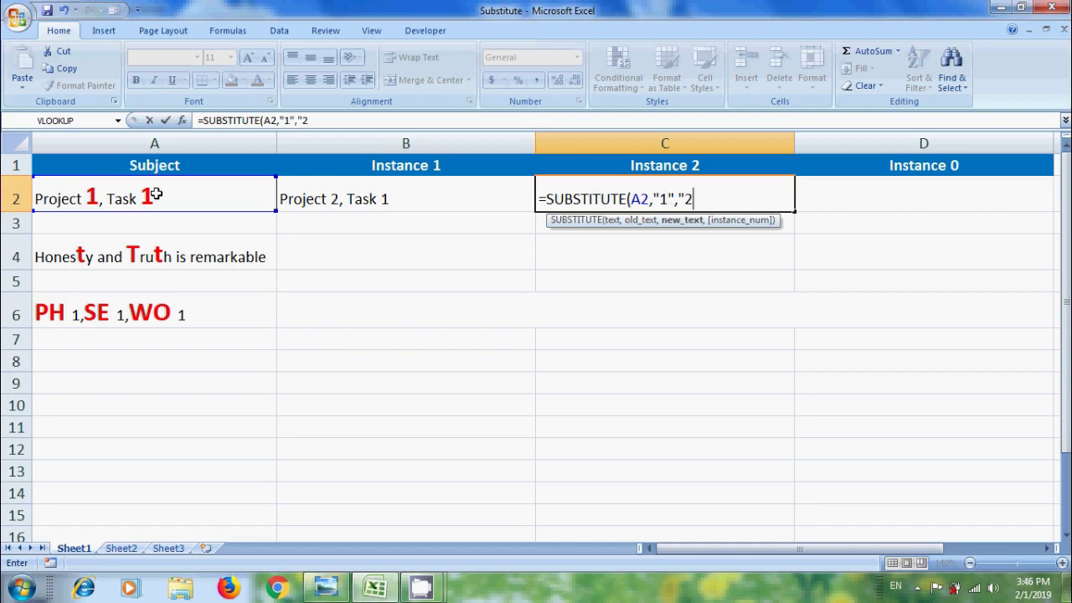
type("\"")
type(",2)")
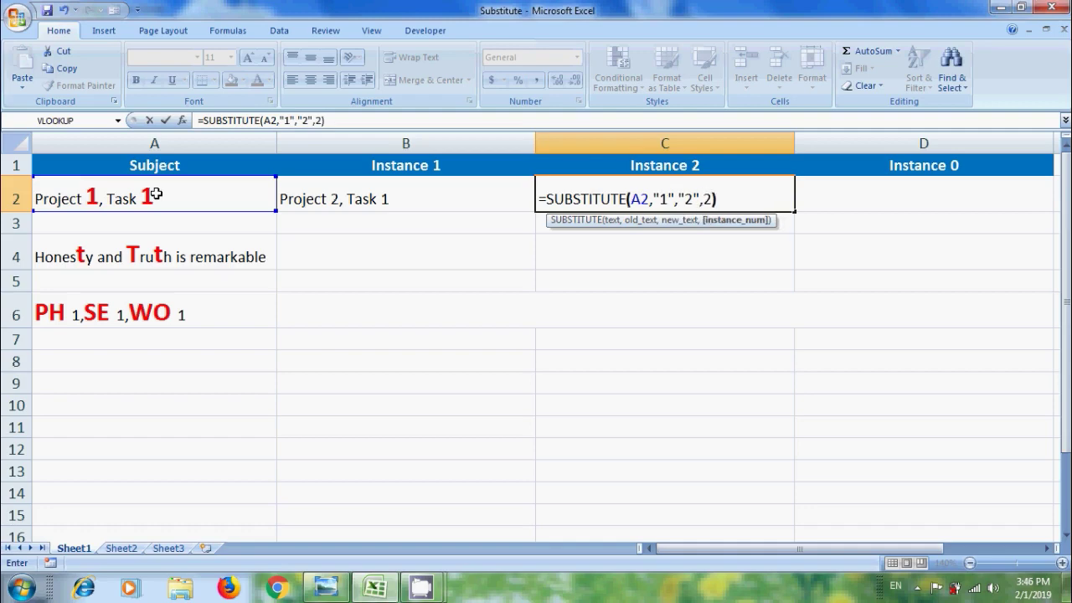
key("Return")
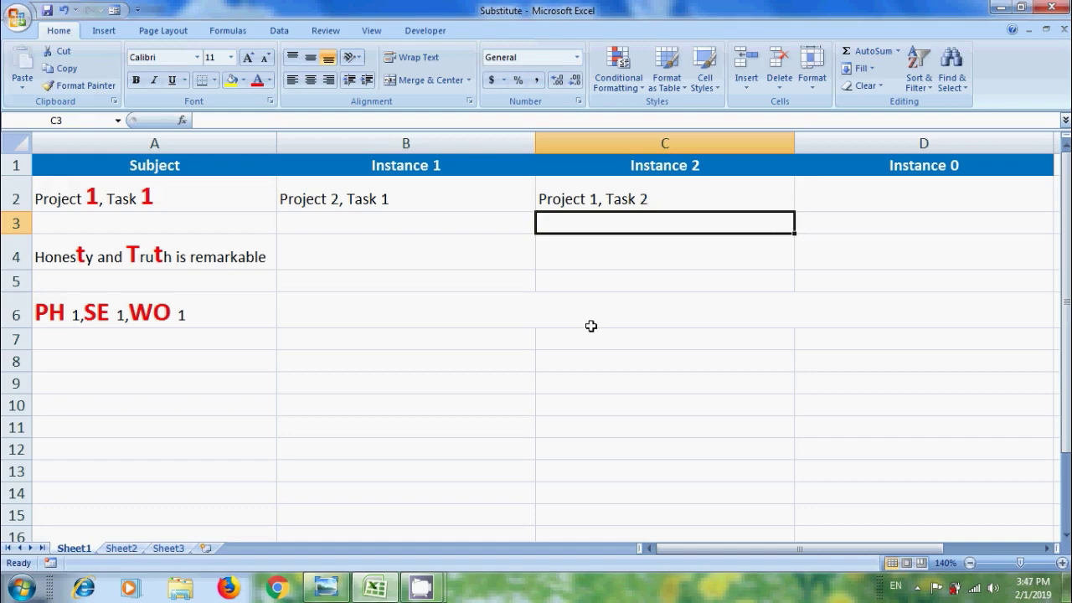
Step: Enter =SUBSTITUTE(A2,"1","2") in D2 so every 1 becomes 2
left_click(881, 199)
type("=s")
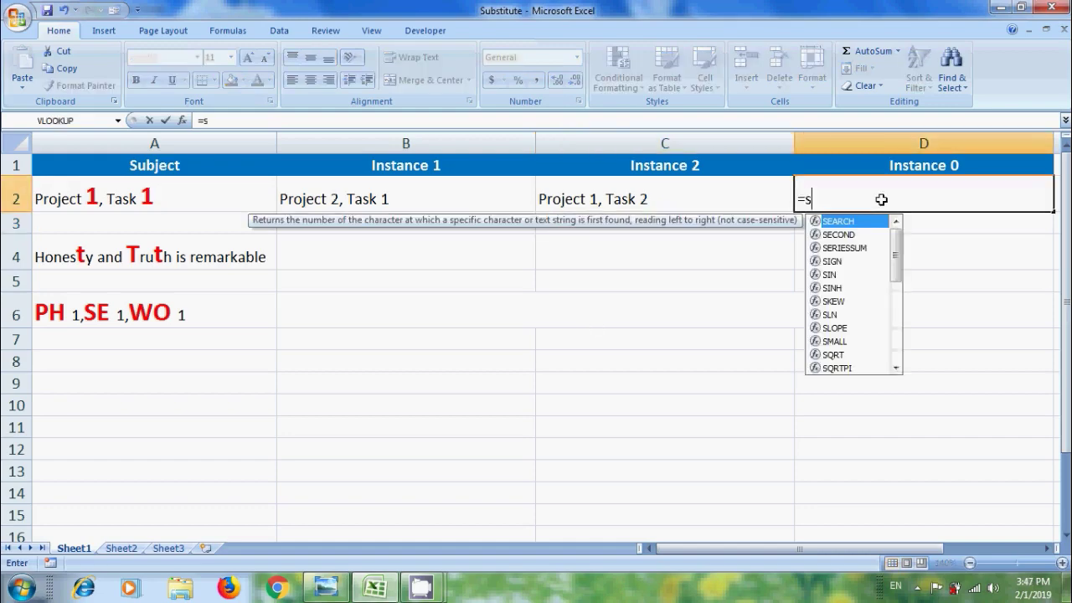
type("ub")
double_click(871, 220)
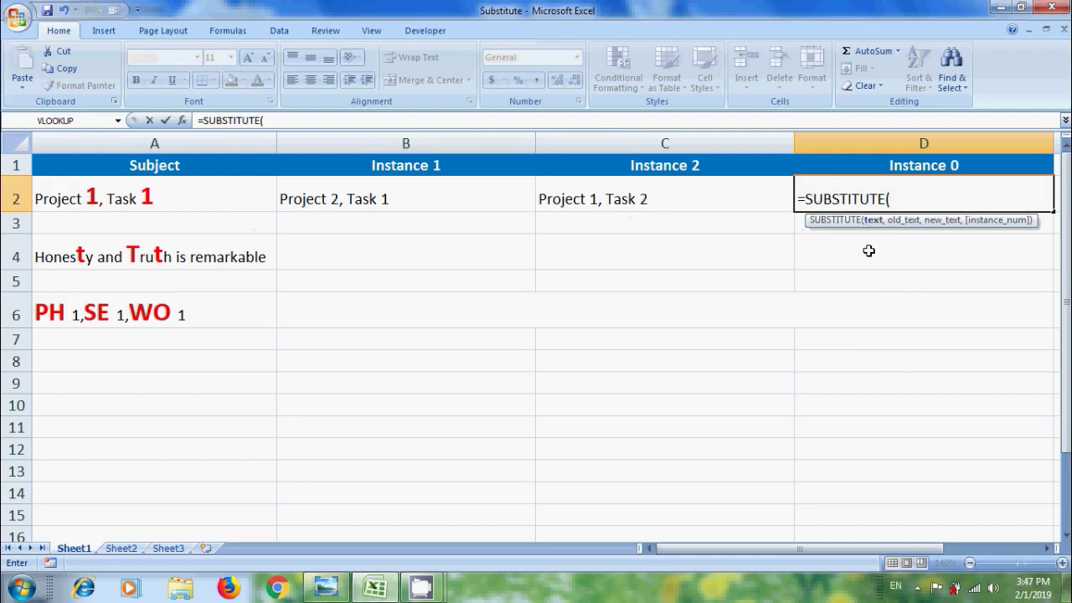
left_click(233, 203)
type(",\"")
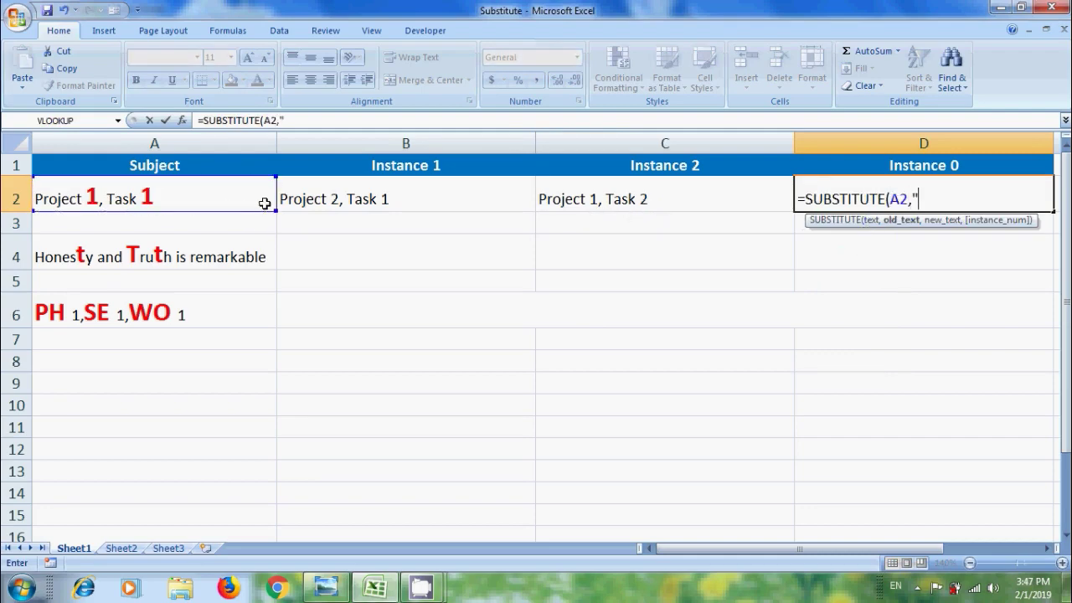
type("1\",\"")
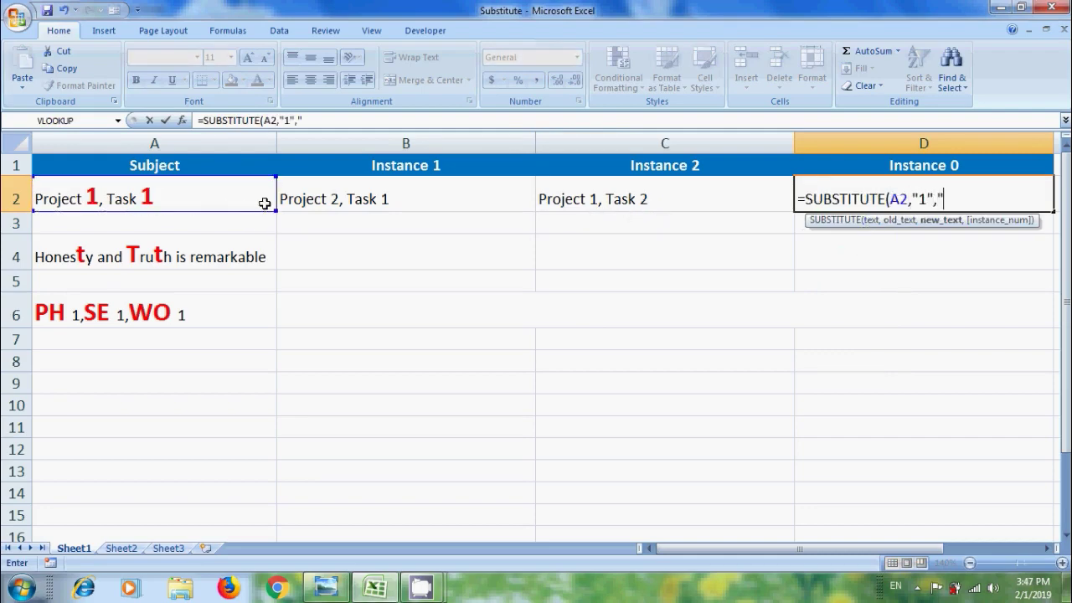
type("2\")")
key("Return")
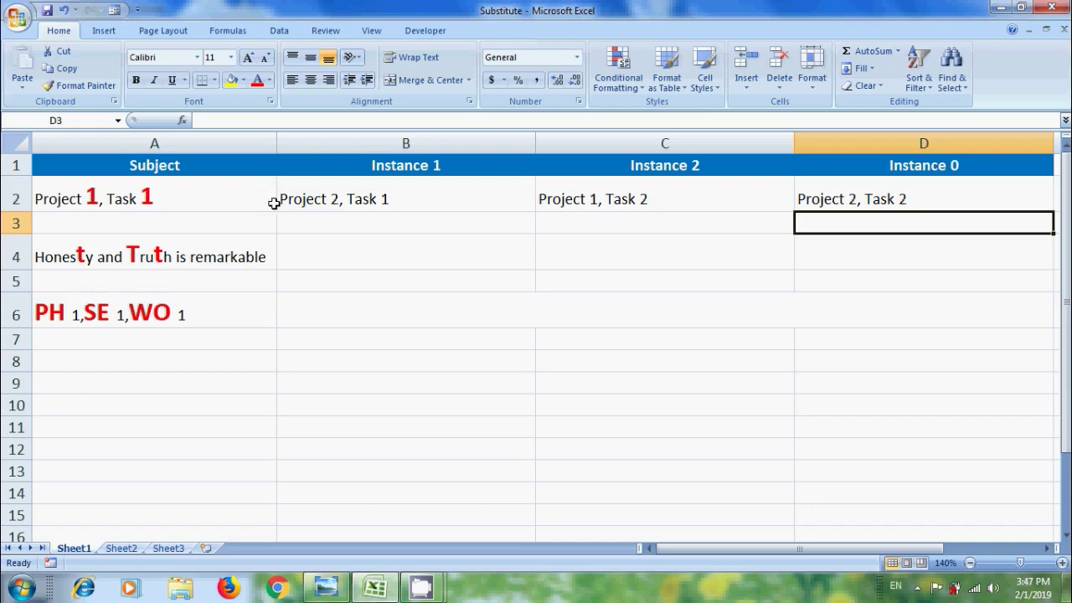
Step: Enter =SUBSTITUTE(A4,"t","0",1) in B4, turning Honesty into Hones0y
left_click(354, 256)
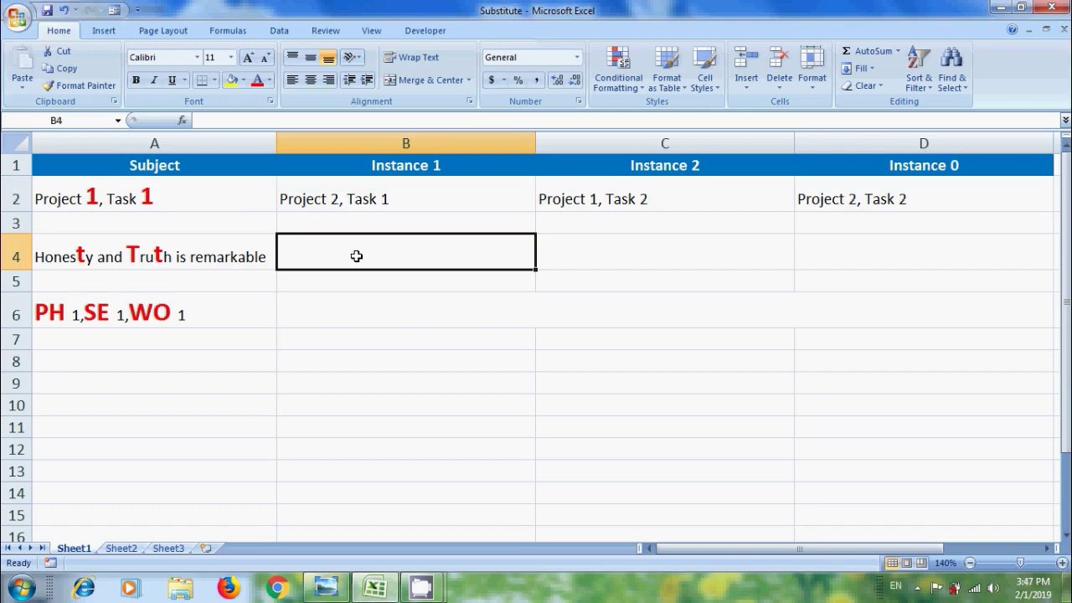
type("=subst")
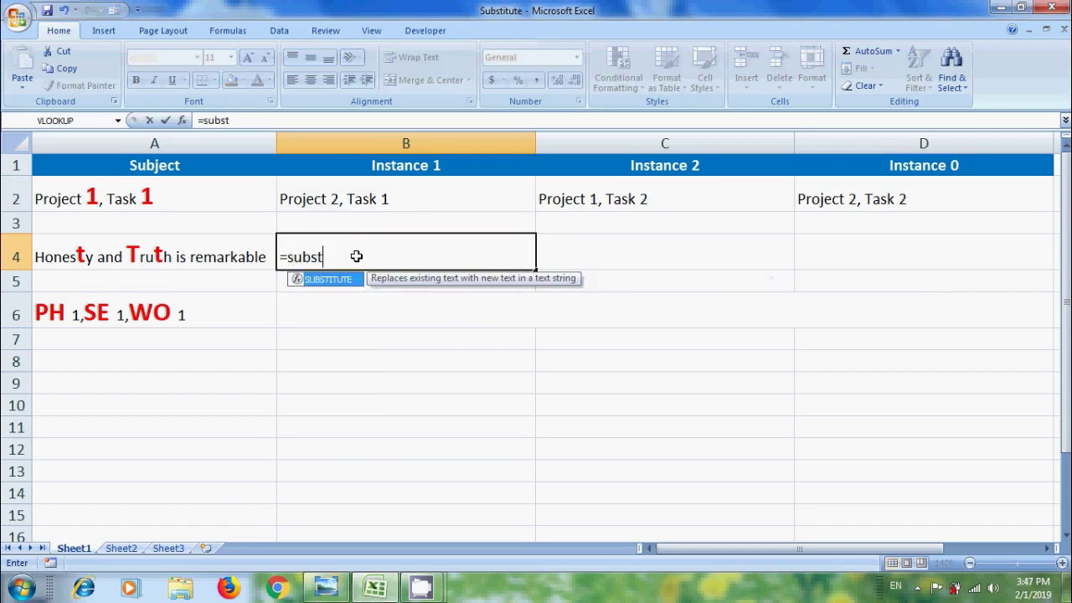
key("Tab")
left_click(127, 257)
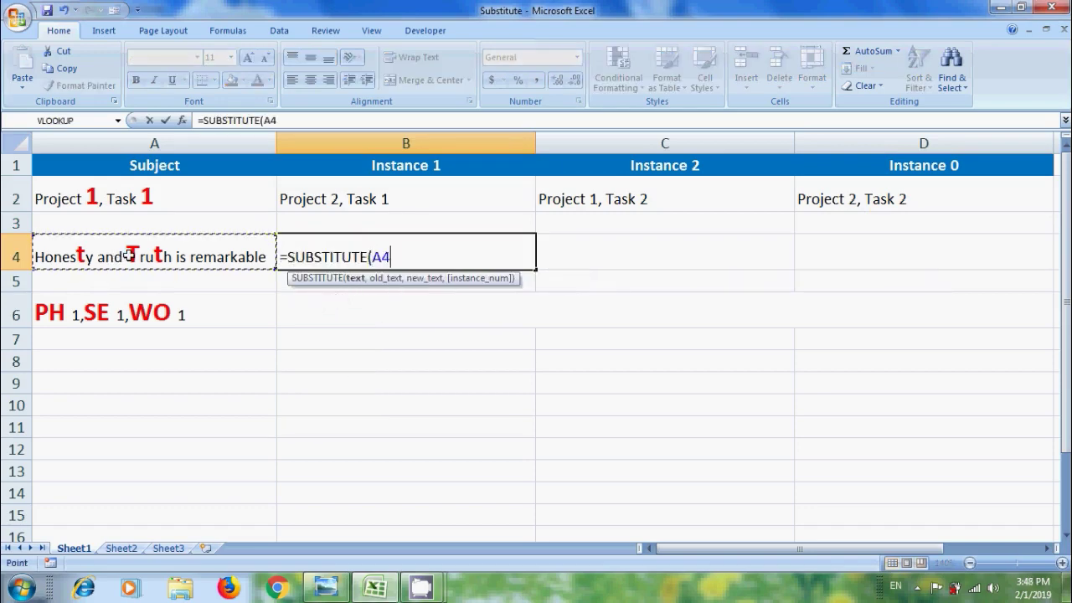
type(",\"")
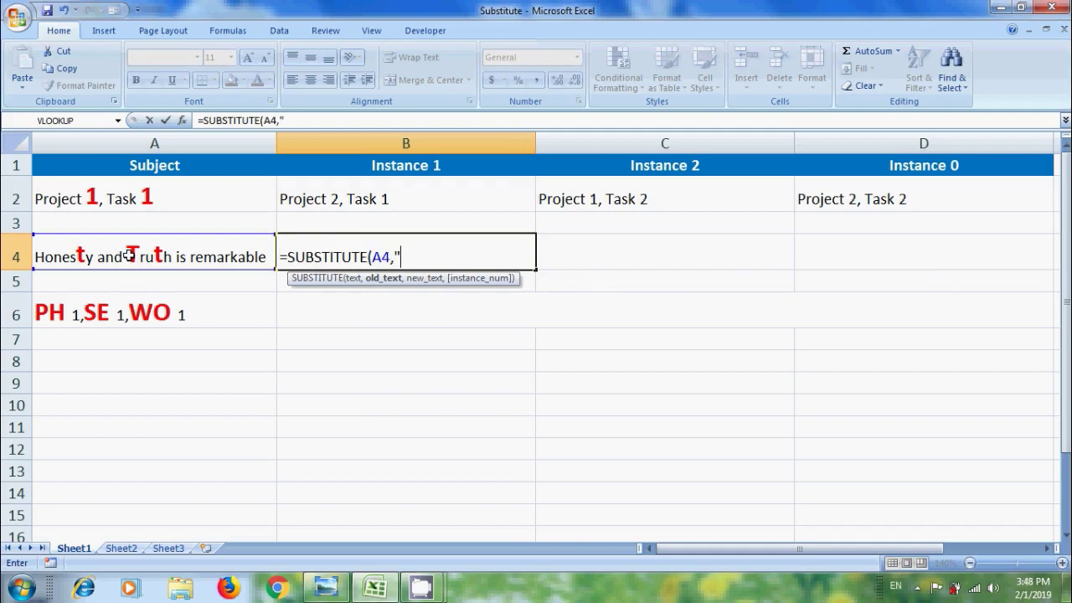
type("t\",")
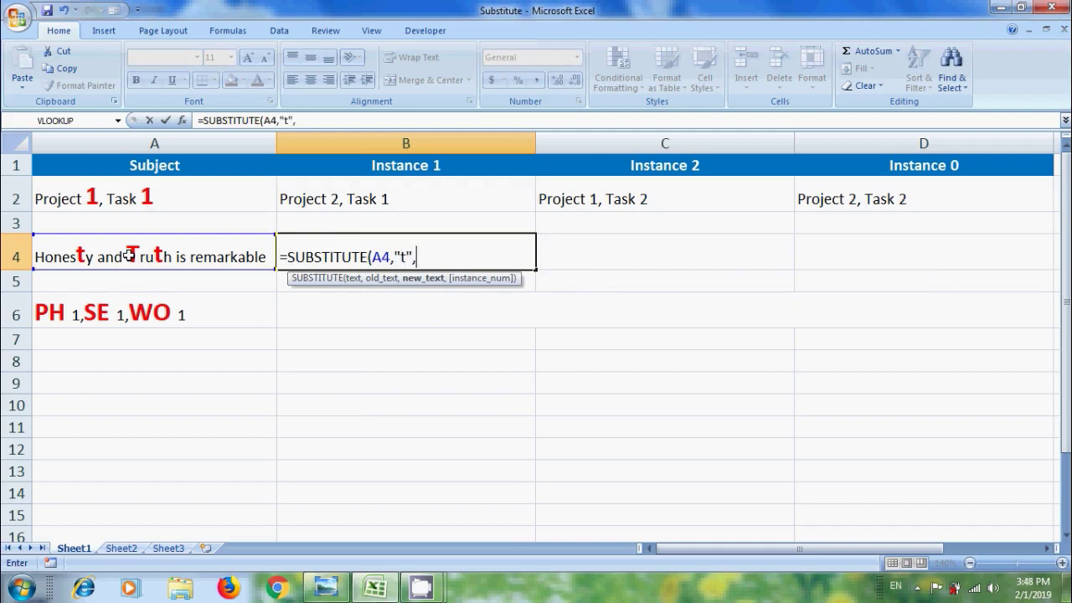
type("\"0")
type("\",1")
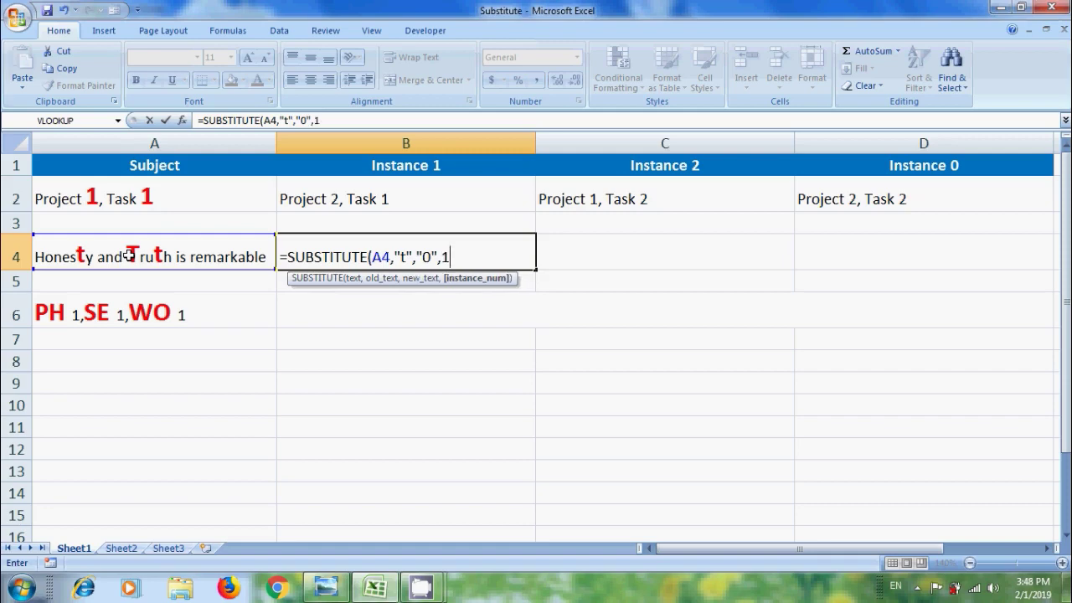
type(")")
key("Return")
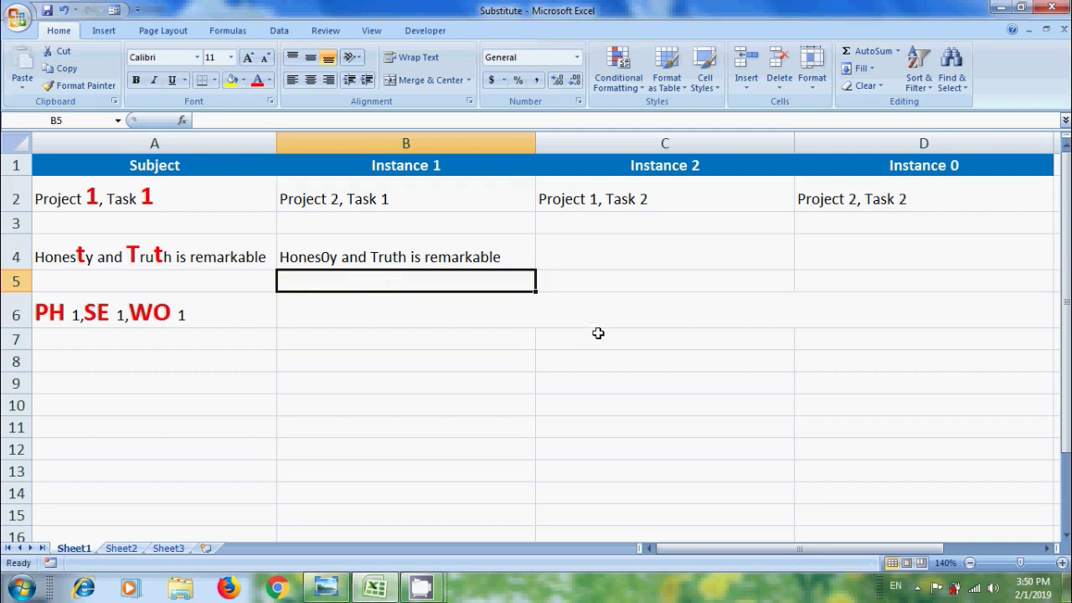
Step: Enter =SUBSTITUTE(A4,"T","0") in C4 so Truth becomes 0ruth
left_click(624, 257)
type("=subst")
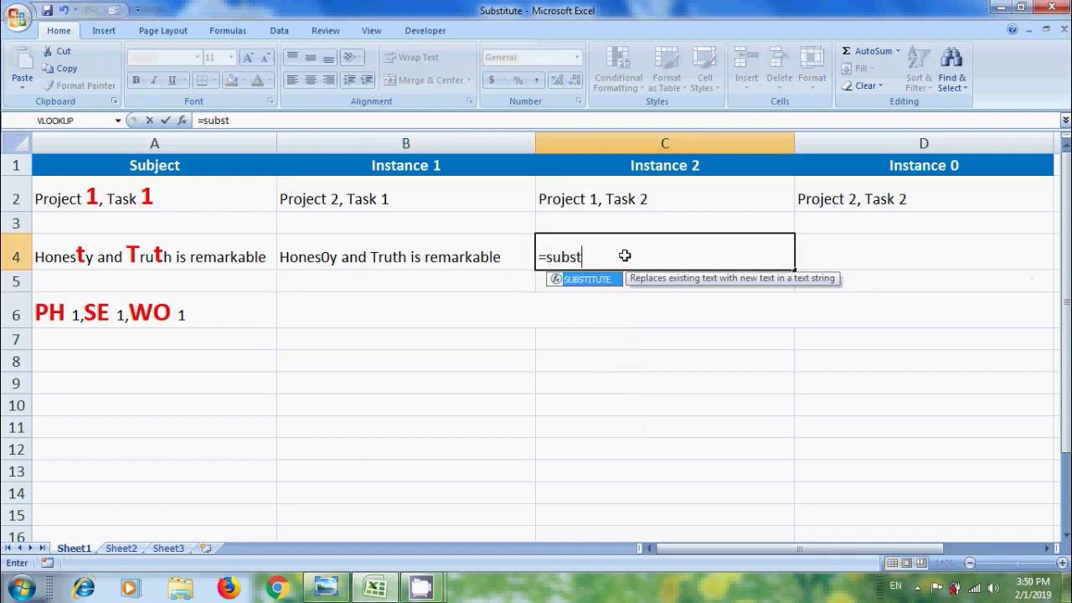
double_click(598, 283)
left_click(109, 256)
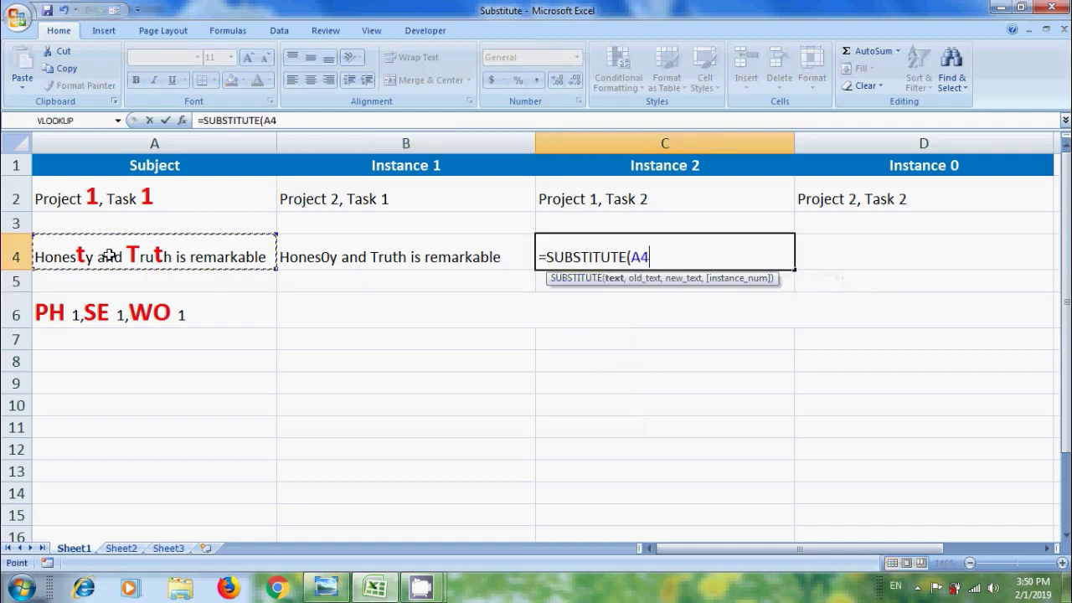
type(",\"")
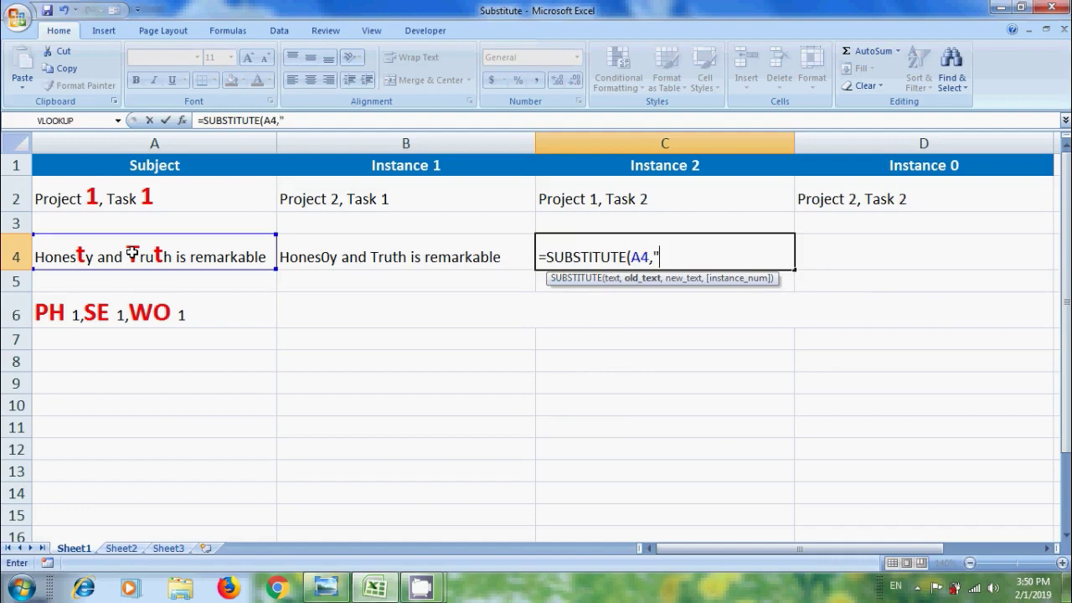
type("T\",")
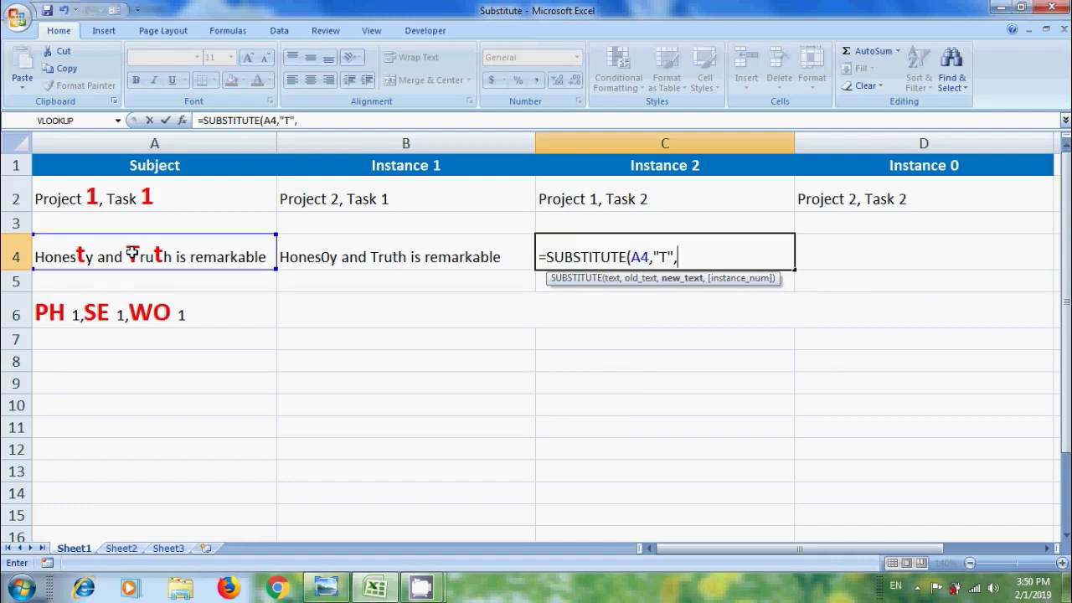
type("\"0")
type("\")")
key("Return")
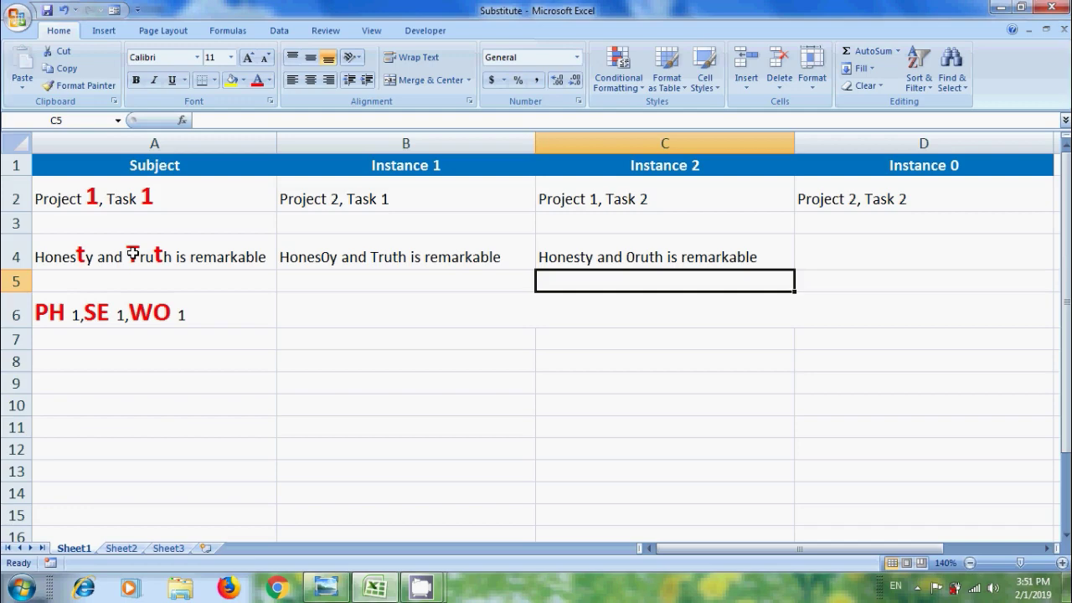
left_click(252, 317)
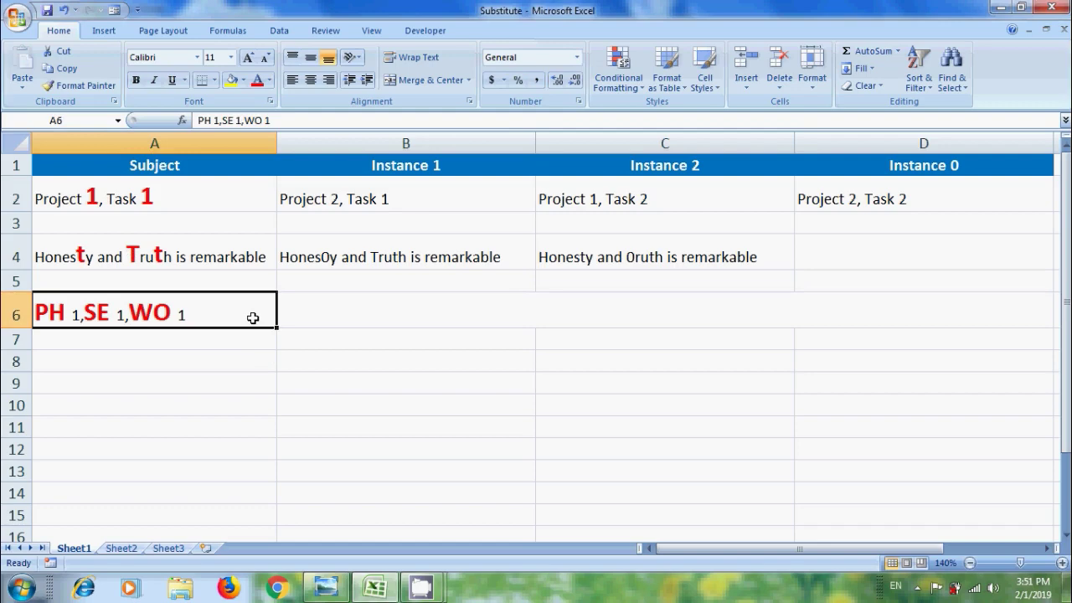
Step: In B6:D6, enter a triple-nested SUBSTITUTE on A6 expanding PH, SE, WO to Phrase, Sentence, Word
left_click(357, 314)
key("shift+Right")
key("shift+Right")
type("=su")
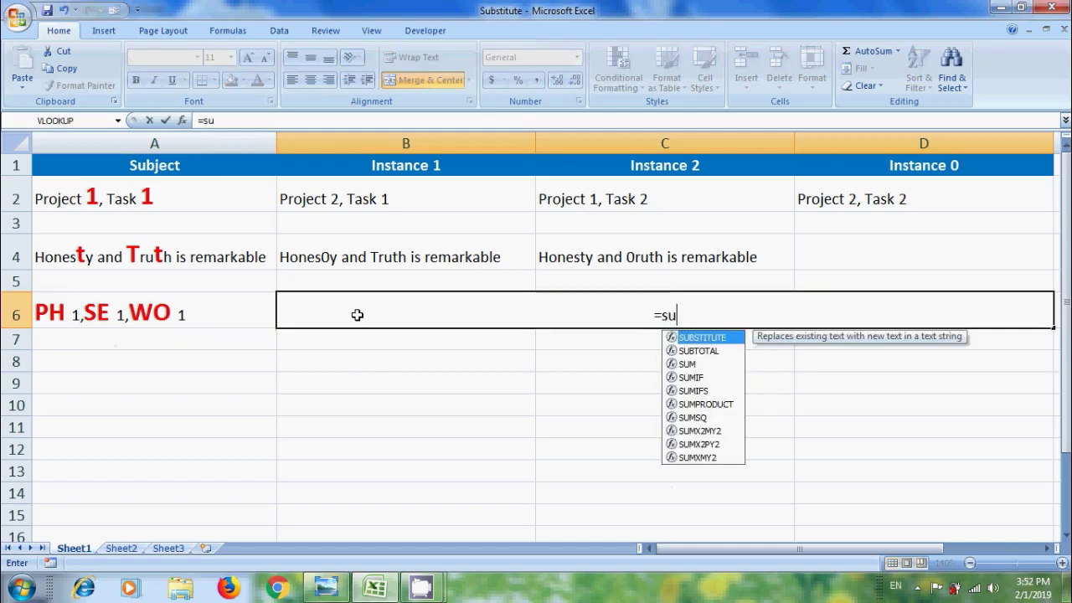
type("bst")
double_click(692, 338)
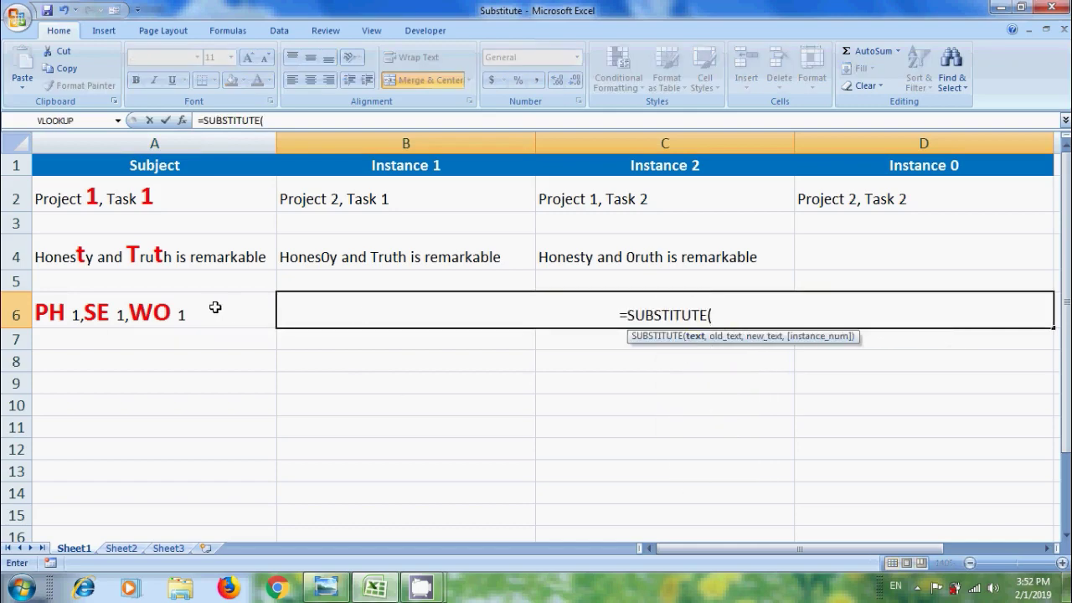
type("sub")
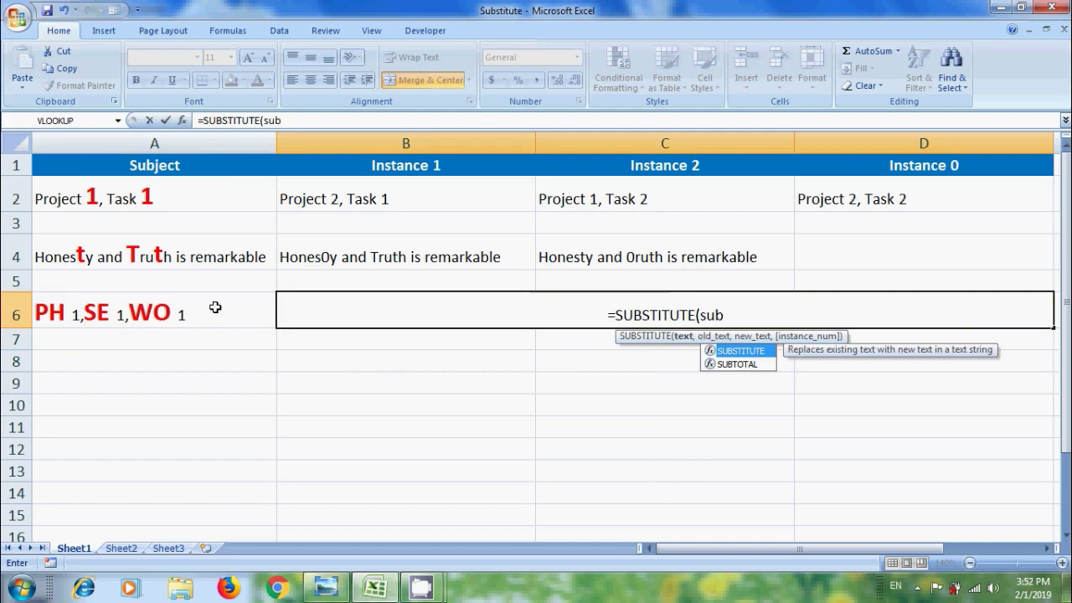
double_click(750, 350)
type("s")
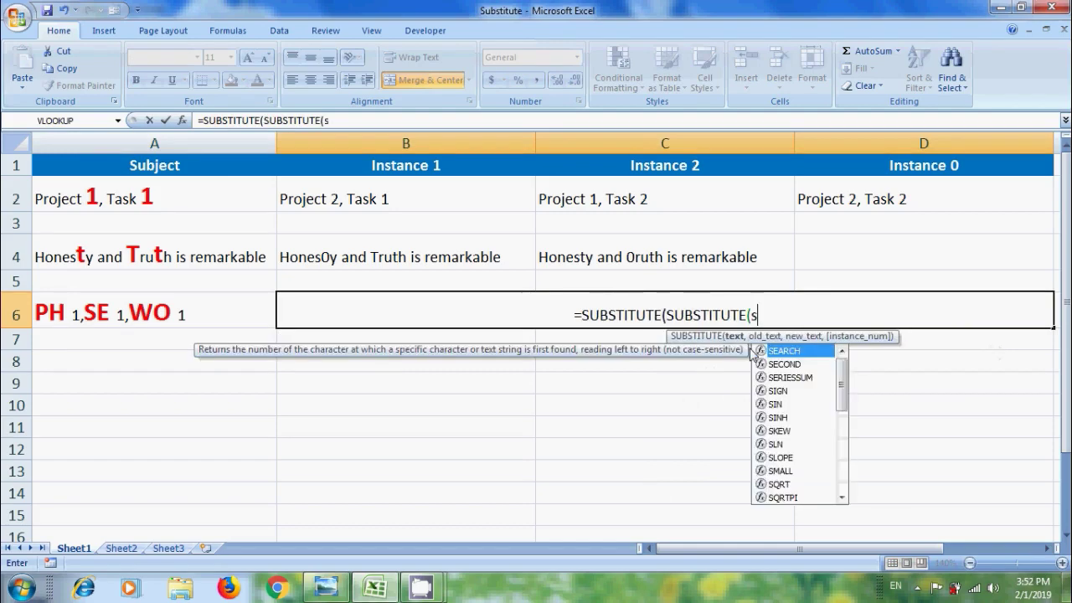
type("ub")
double_click(787, 350)
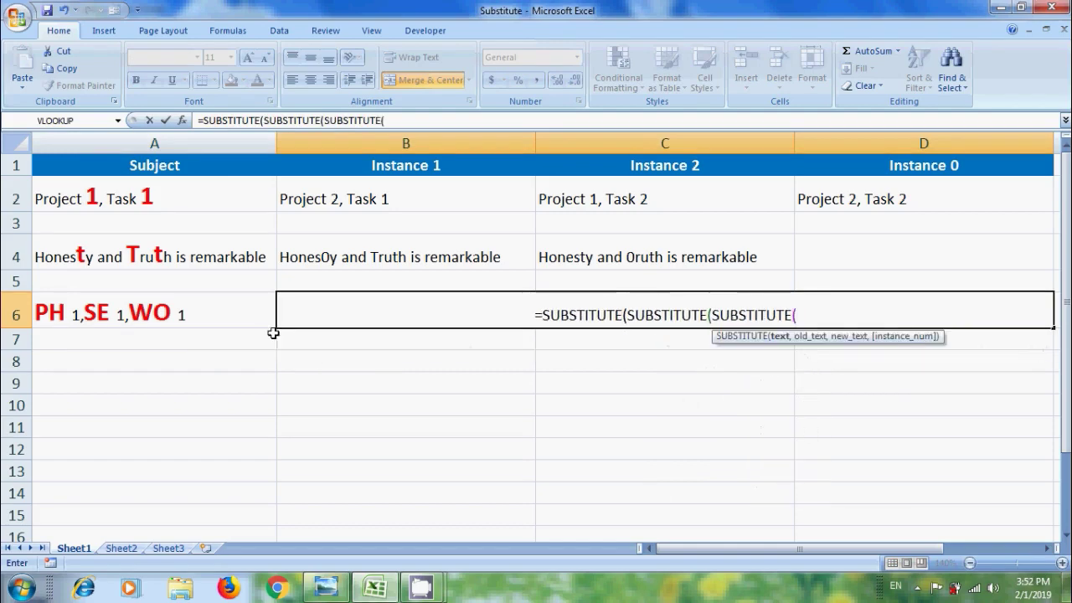
left_click(159, 307)
type(",\"")
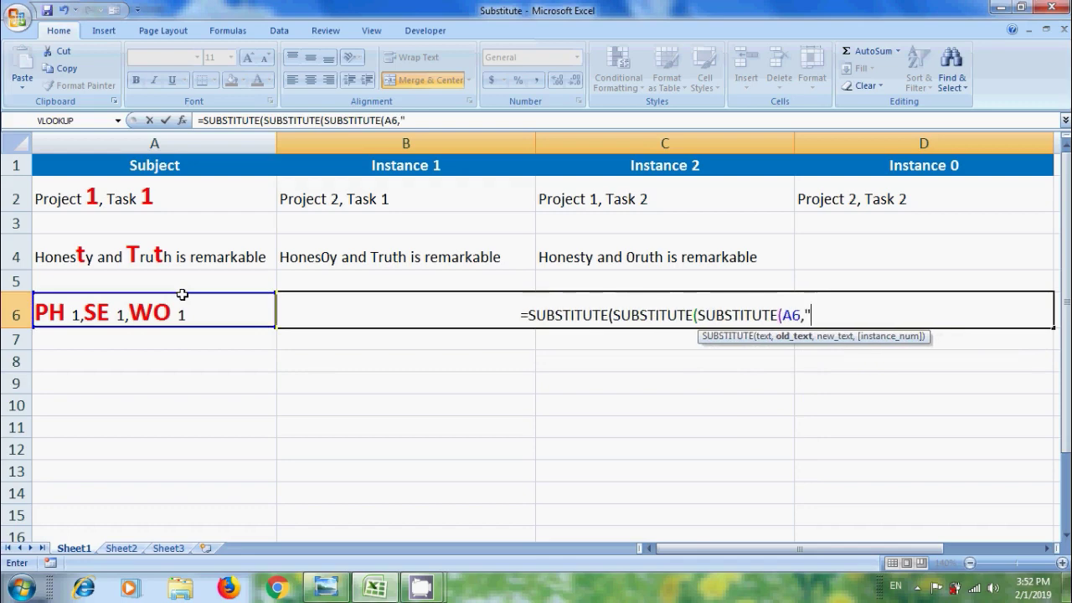
type("PH")
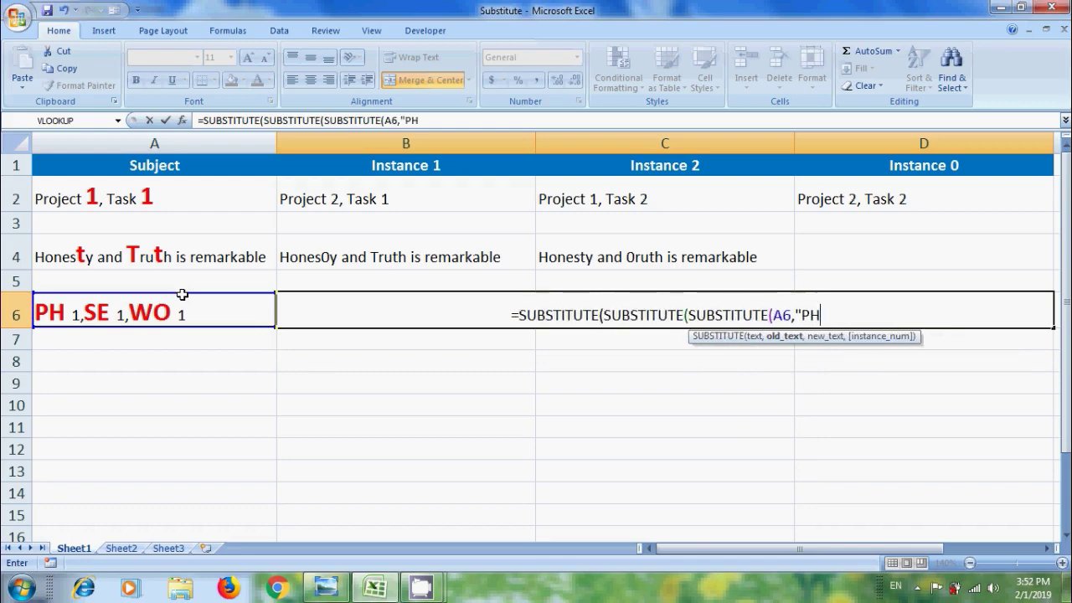
type("\",\"")
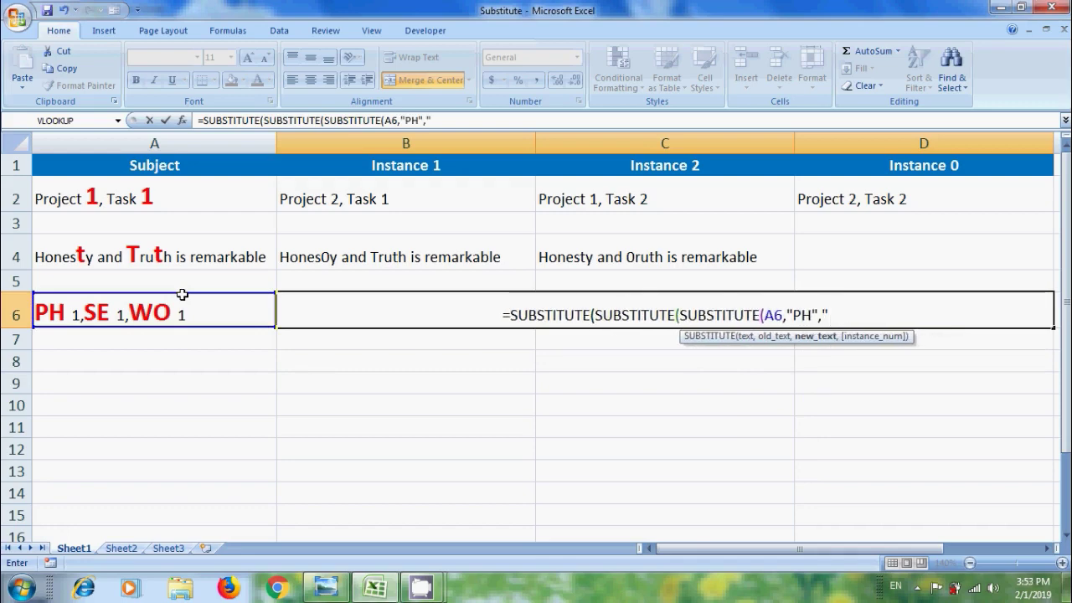
type("Phrase\"")
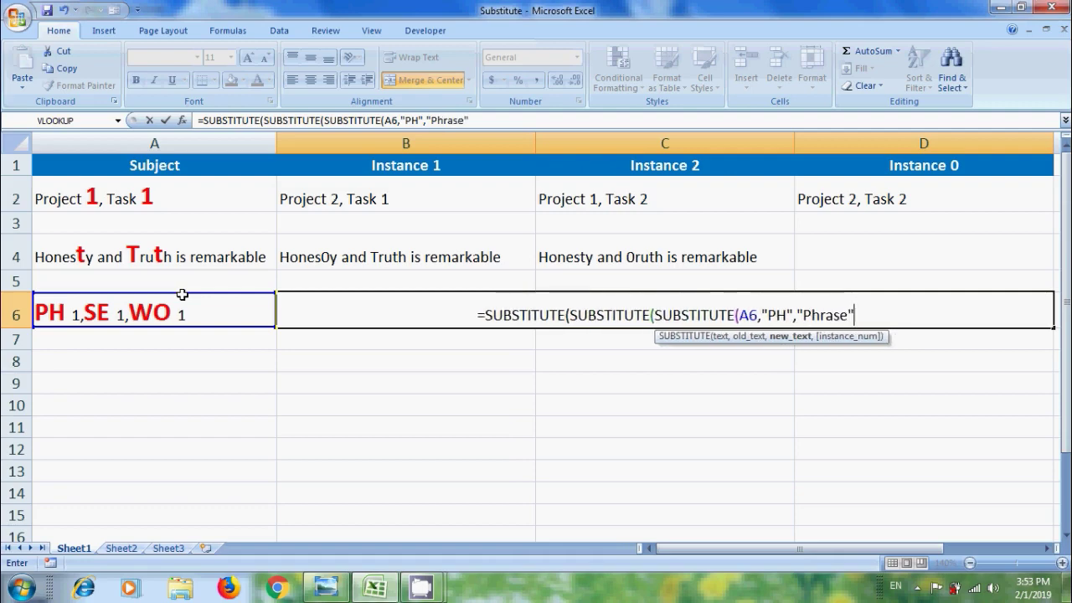
type("),")
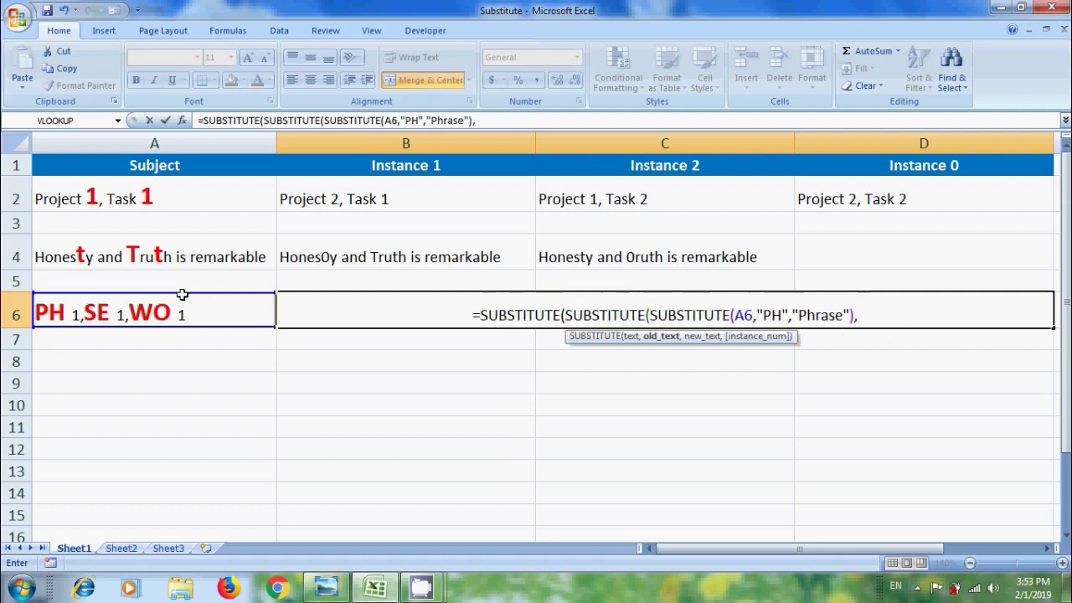
type("\"SE\"")
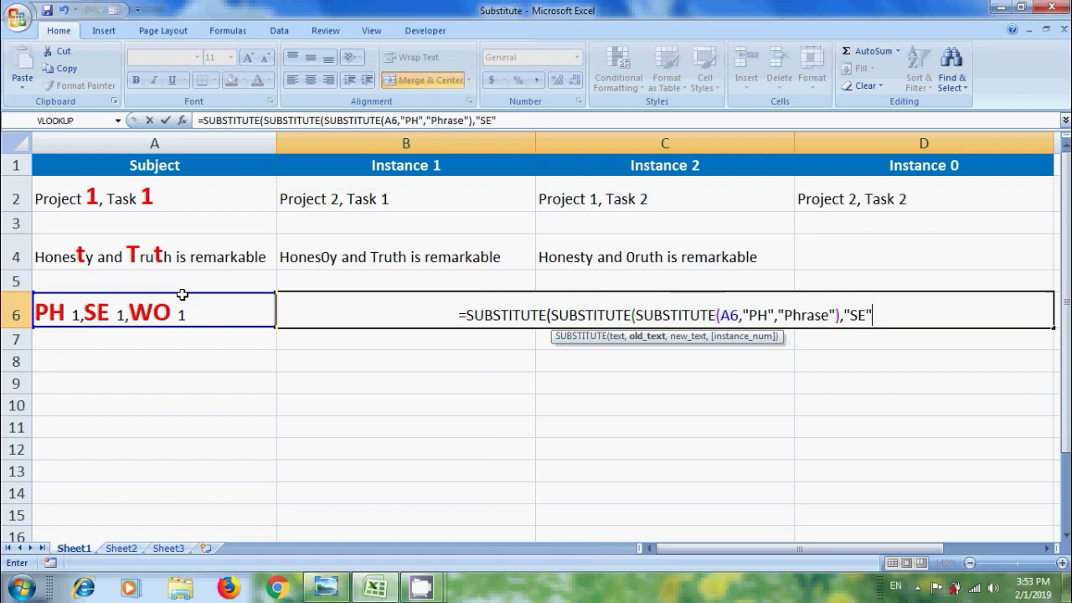
type(",\"")
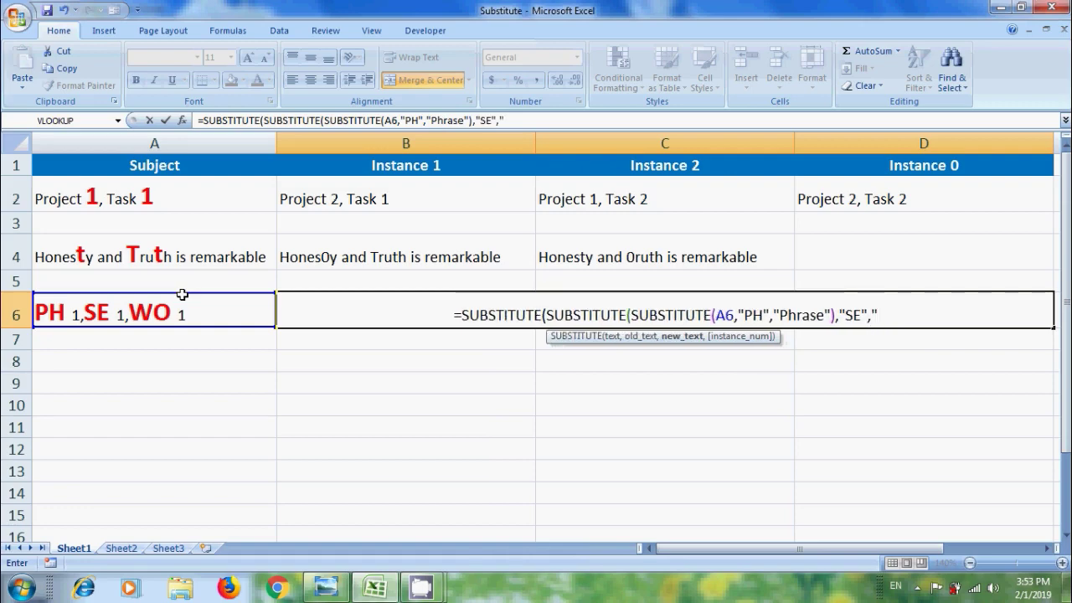
type("Sente")
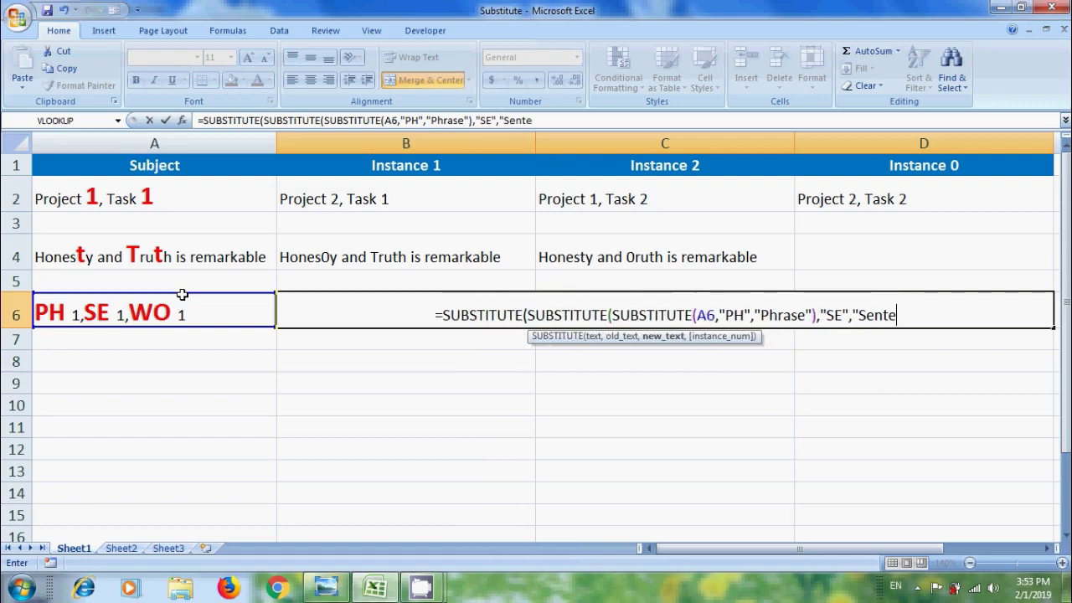
type("nce\")")
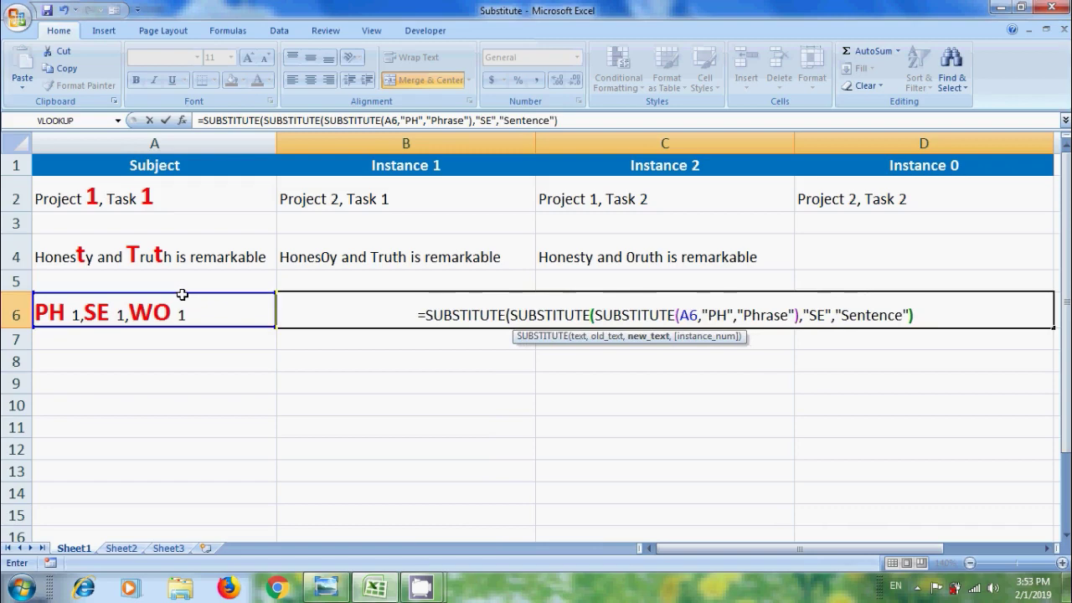
type(",\"")
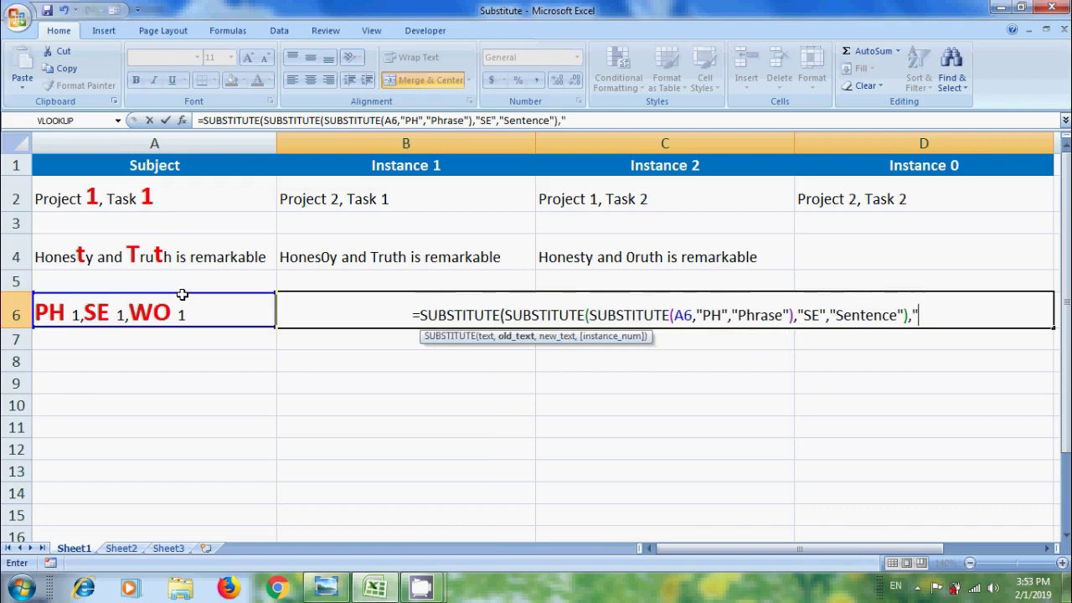
type("WO\",\"W")
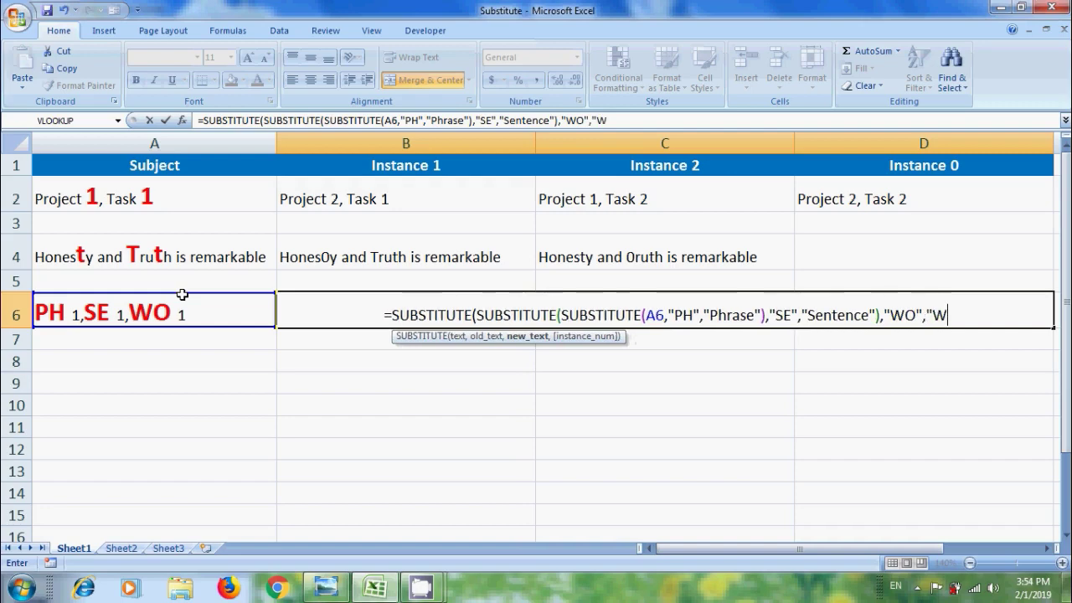
type("ord\"")
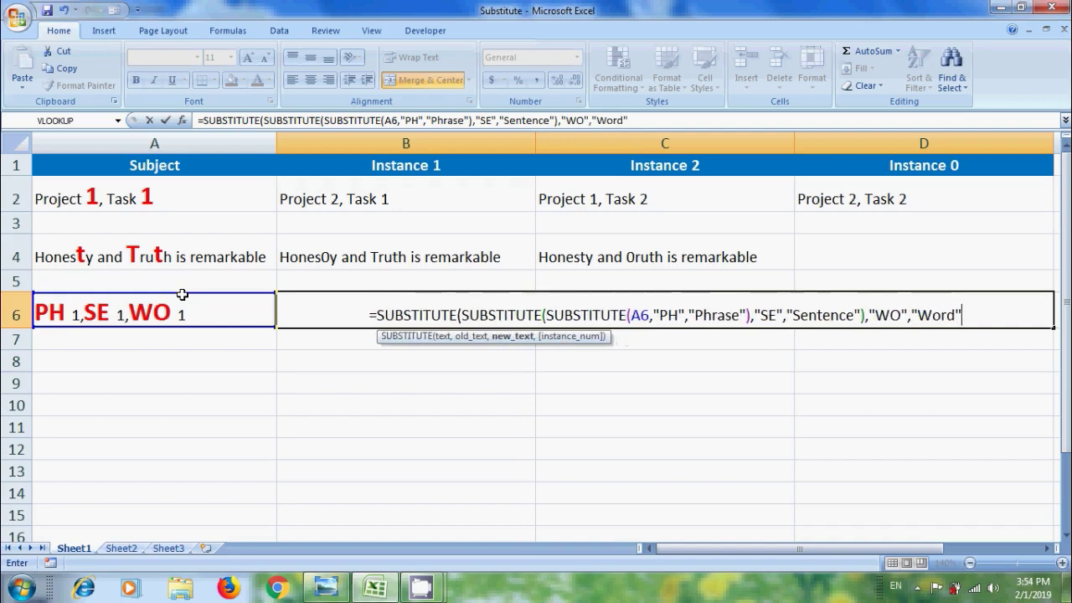
type(")")
key("Return")
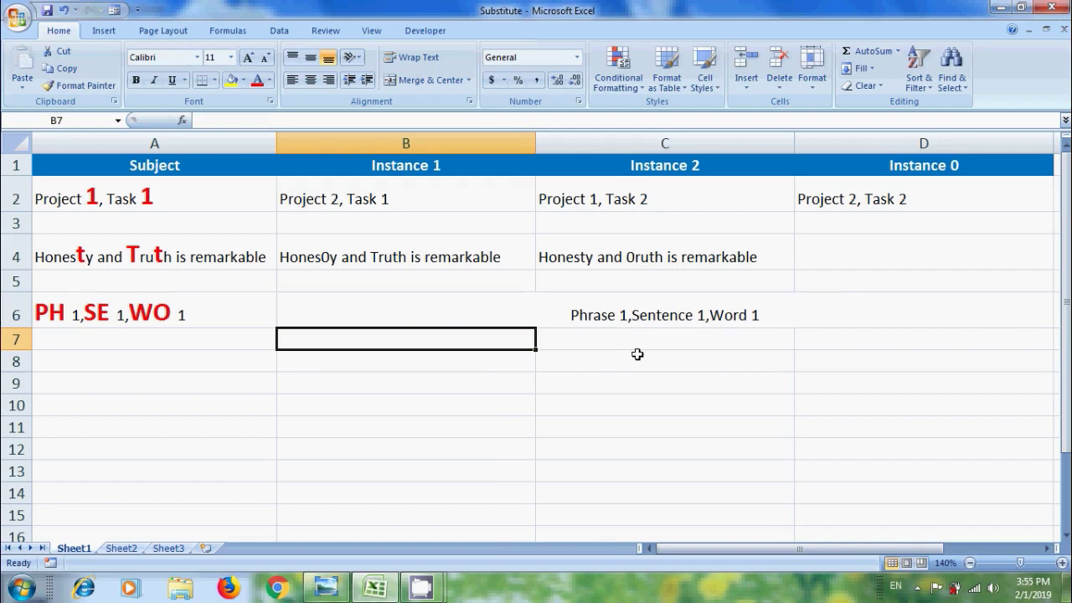
Step: Bring the SUBSTITUTE Function title image back up in Windows Photo Viewer
left_click(327, 588)
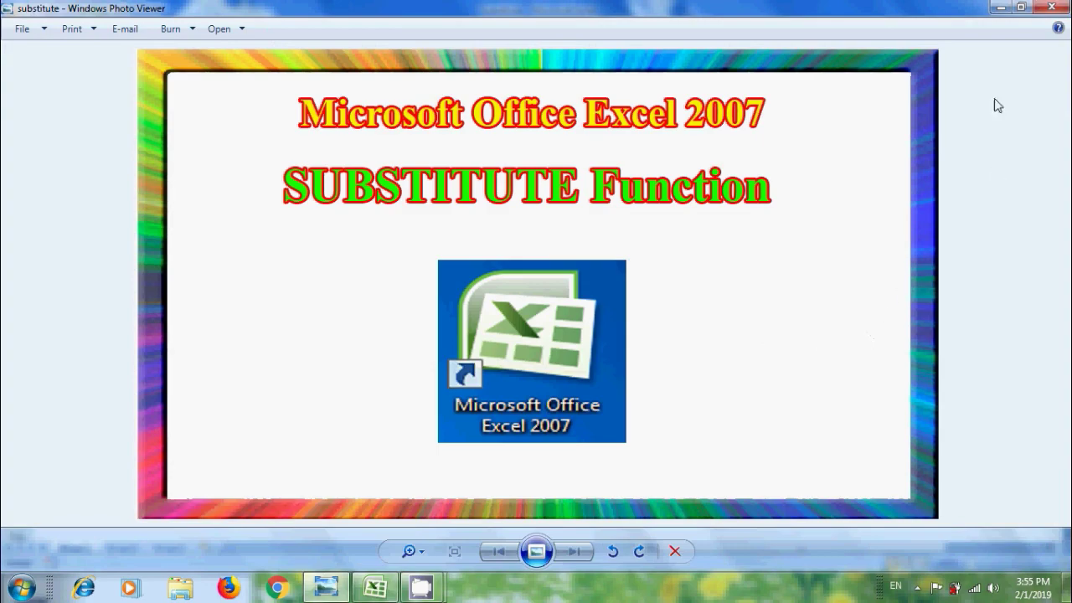
Step: Minimize the Photo Viewer and Excel windows to reveal the Windows desktop
left_click(1001, 6)
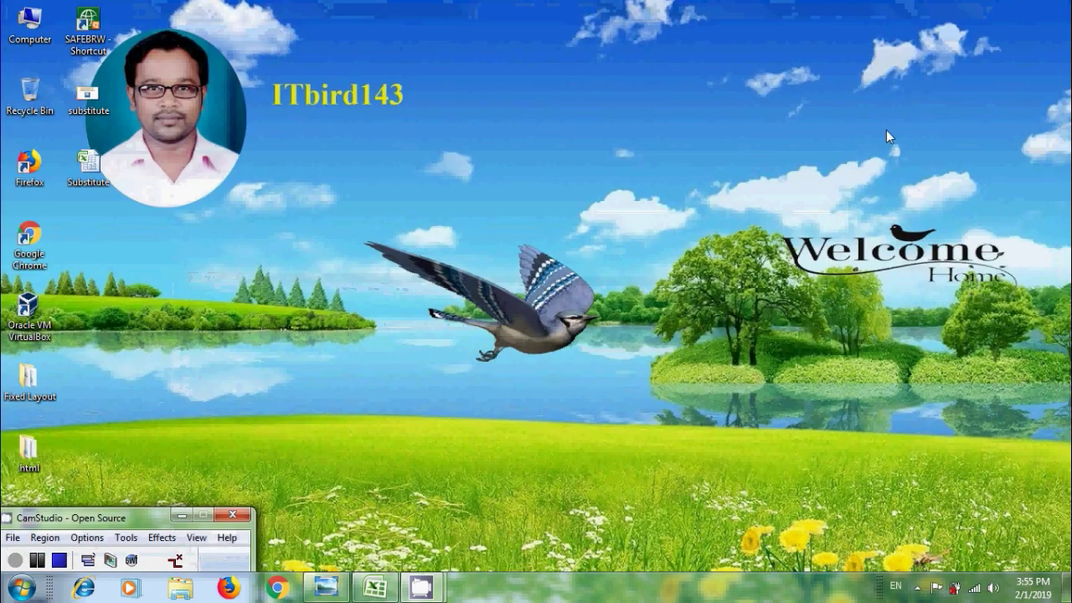